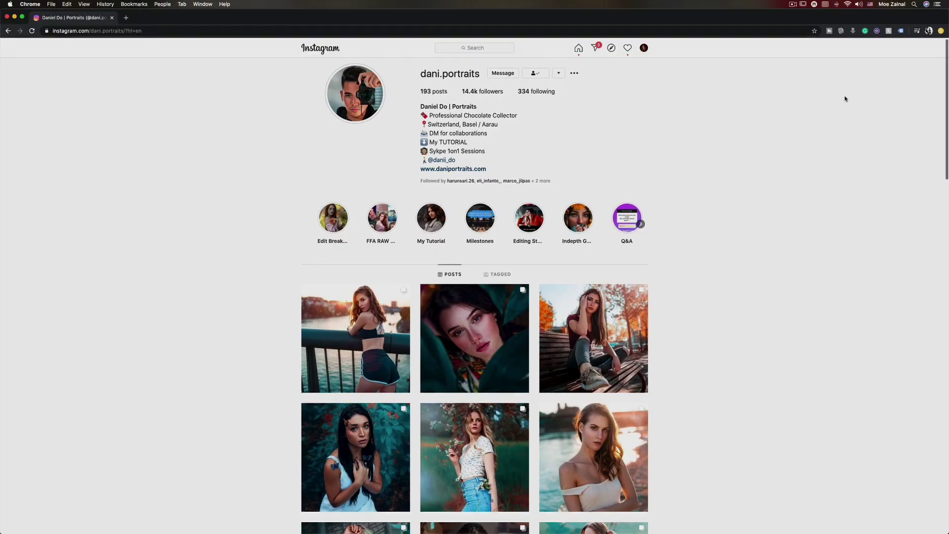
# Scroll further down the photographer's Instagram profile to reveal more rows of posts
pyautogui.scroll(-5, 845, 99)
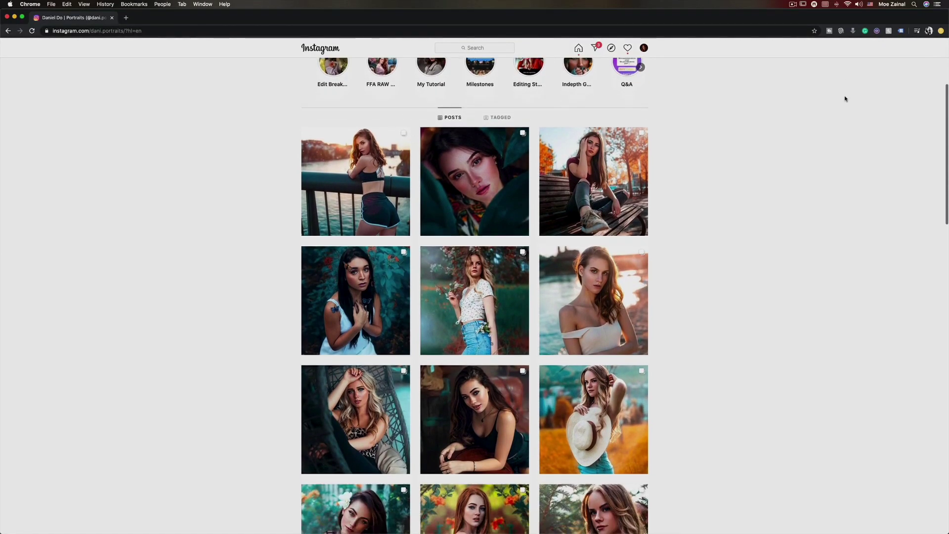
pyautogui.scroll(-3, 845, 99)
pyautogui.scroll(-4, 845, 98)
pyautogui.scroll(-1, 845, 99)
pyautogui.scroll(-6, 845, 99)
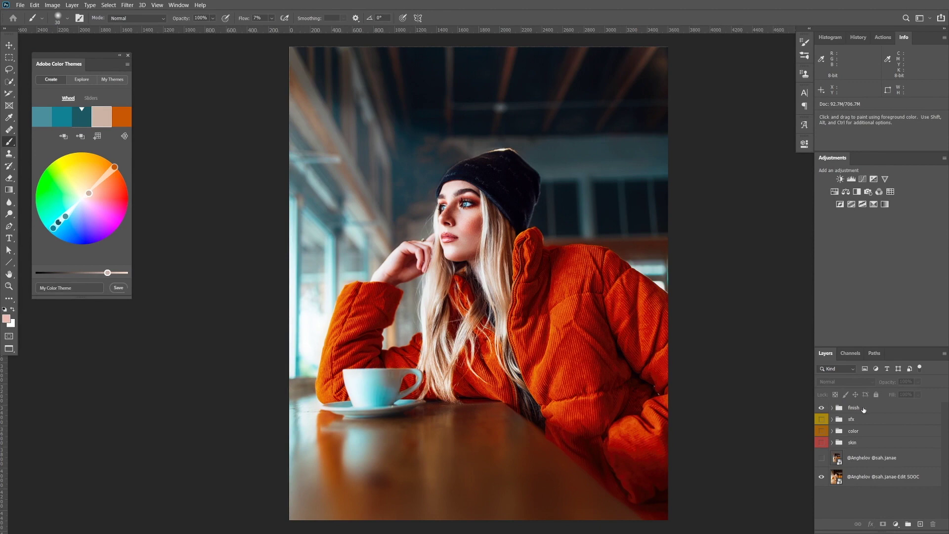
pyautogui.click(822, 407)
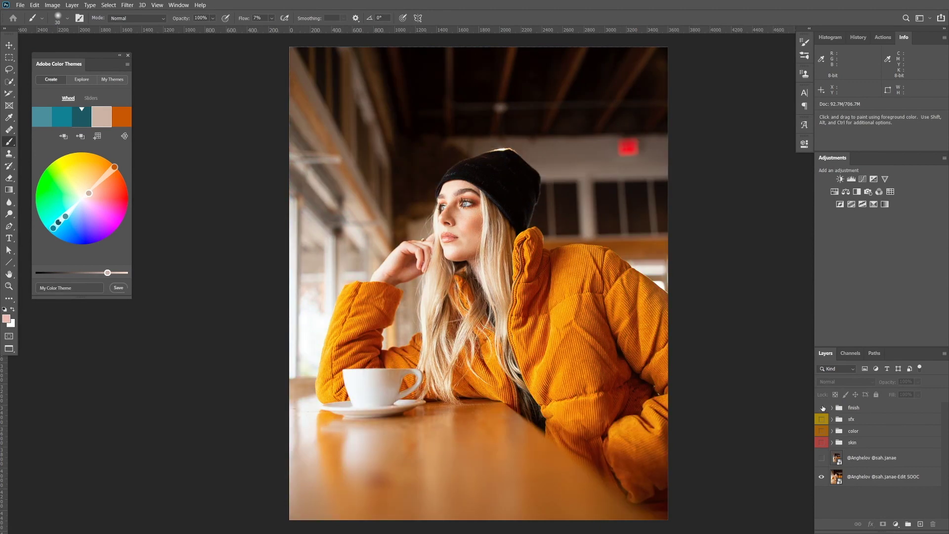
pyautogui.click(822, 407)
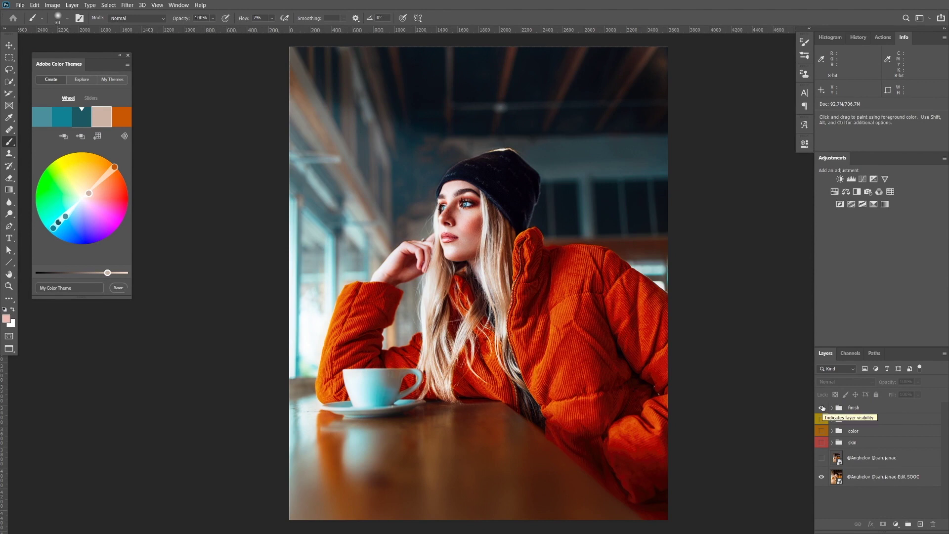
pyautogui.click(863, 478)
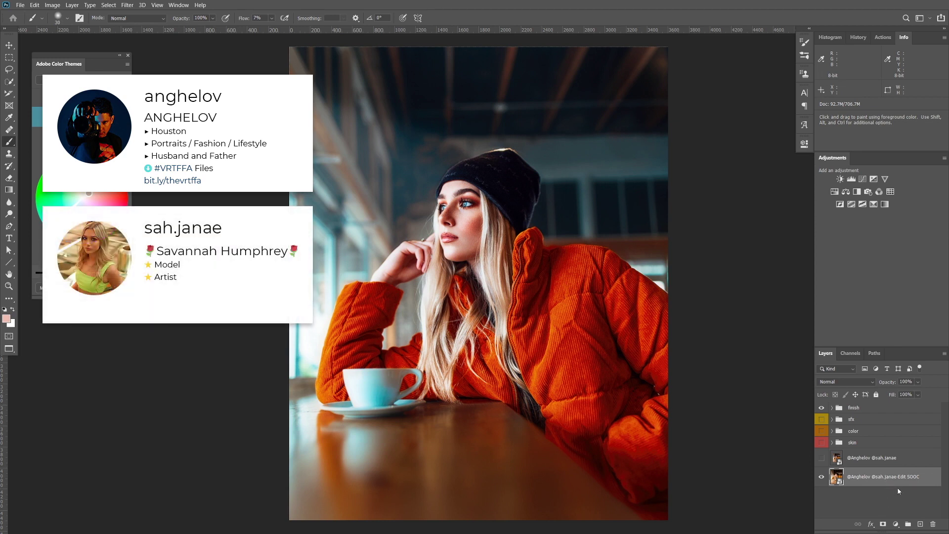
pyautogui.click(898, 500)
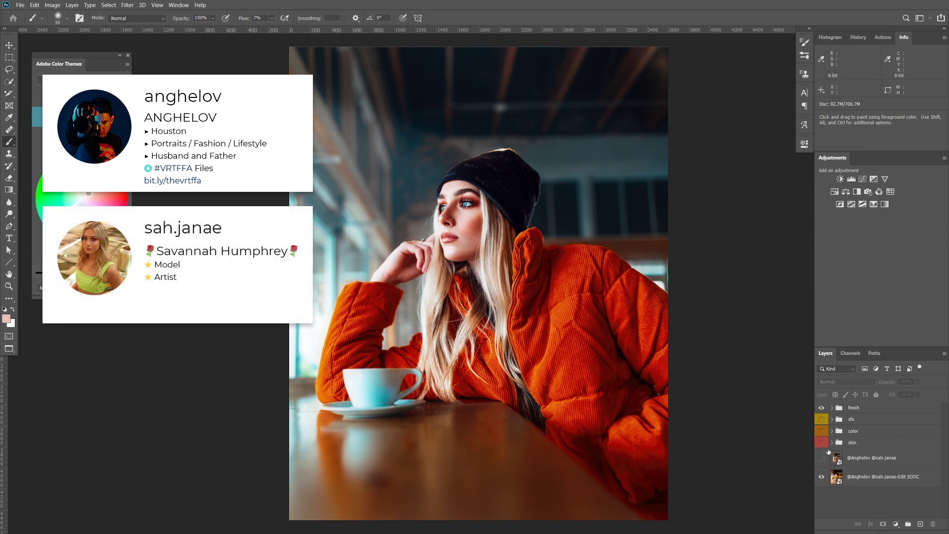
pyautogui.click(836, 477)
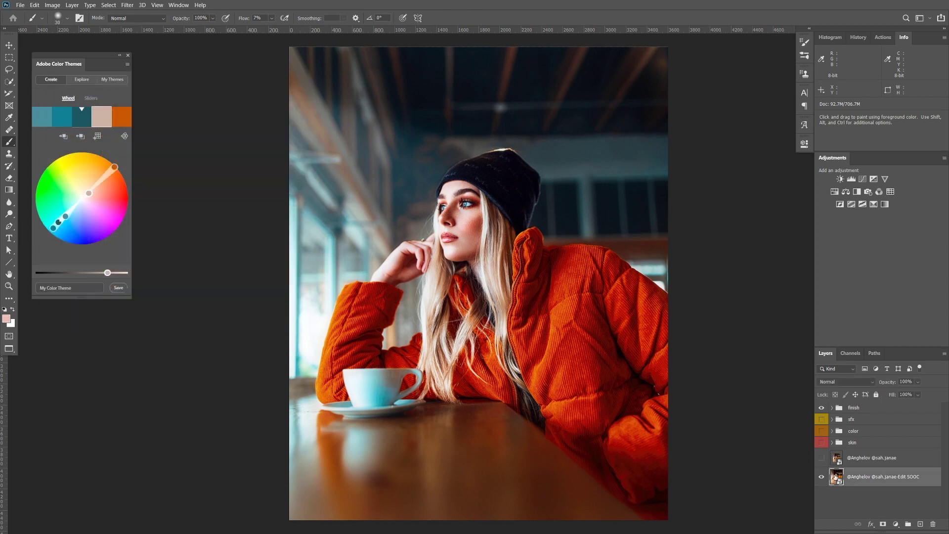
# Hide the finish group, compare the top smart-object layer on and off, and open it in Camera Raw
pyautogui.keyDown('alt'); pyautogui.click(821, 477); pyautogui.keyUp('alt')
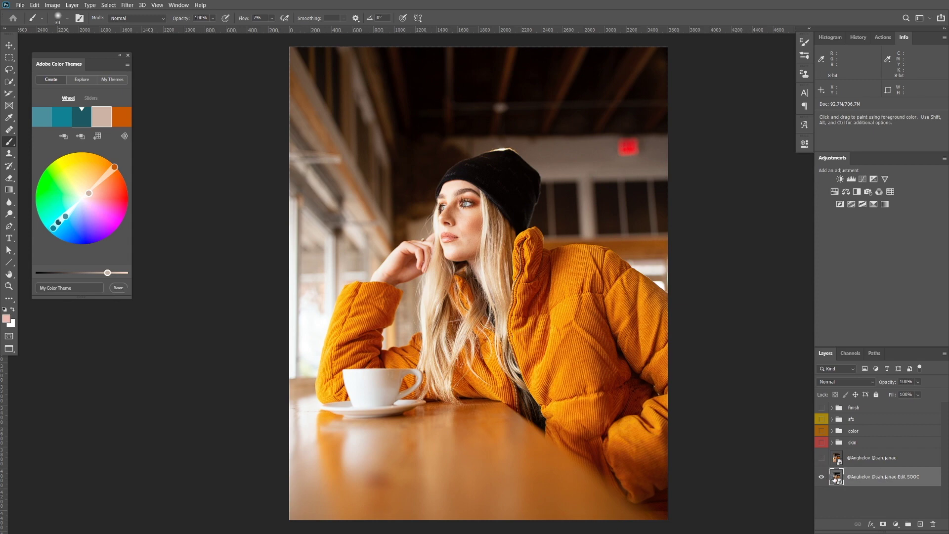
pyautogui.click(822, 458)
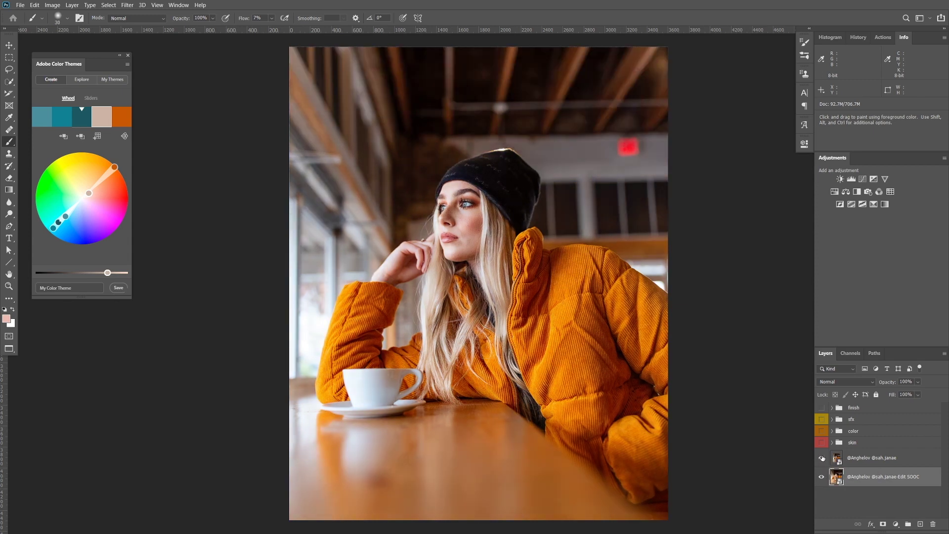
pyautogui.click(822, 458)
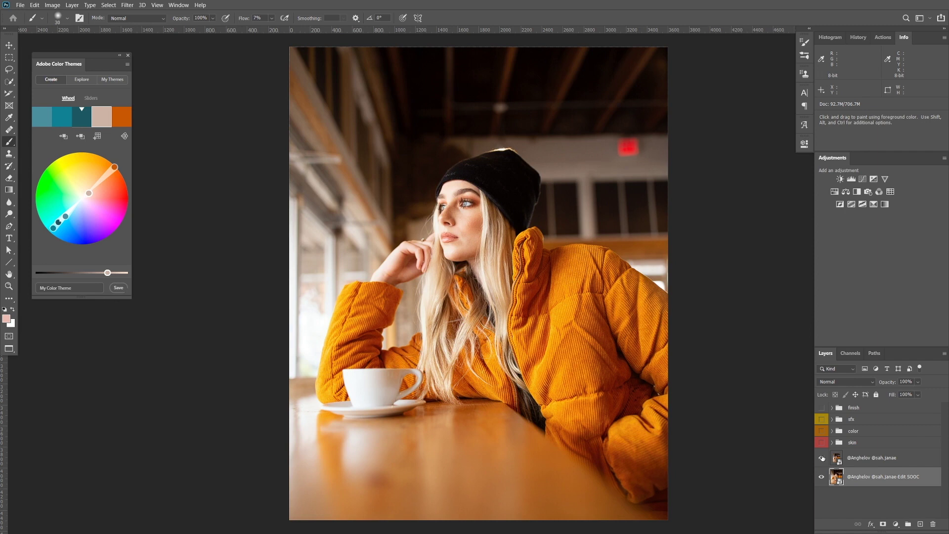
pyautogui.click(822, 458)
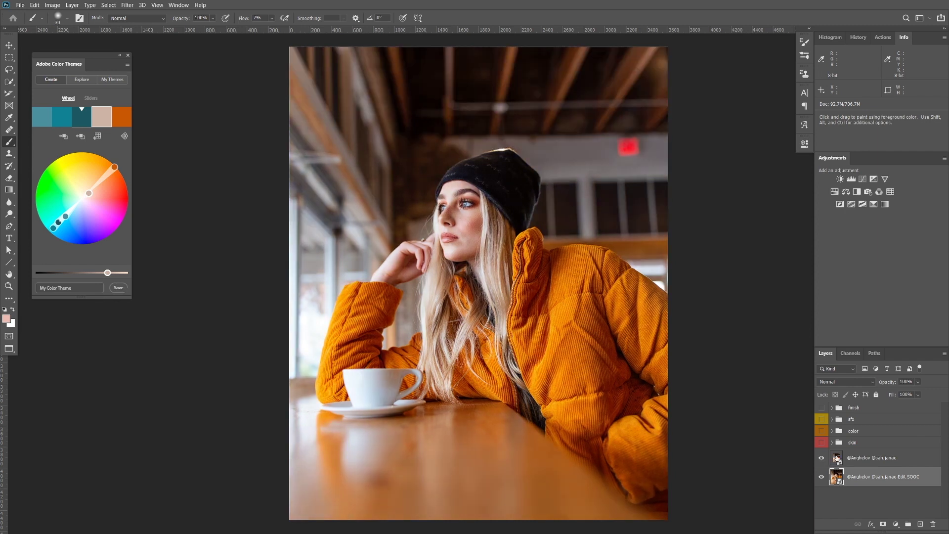
pyautogui.click(836, 458)
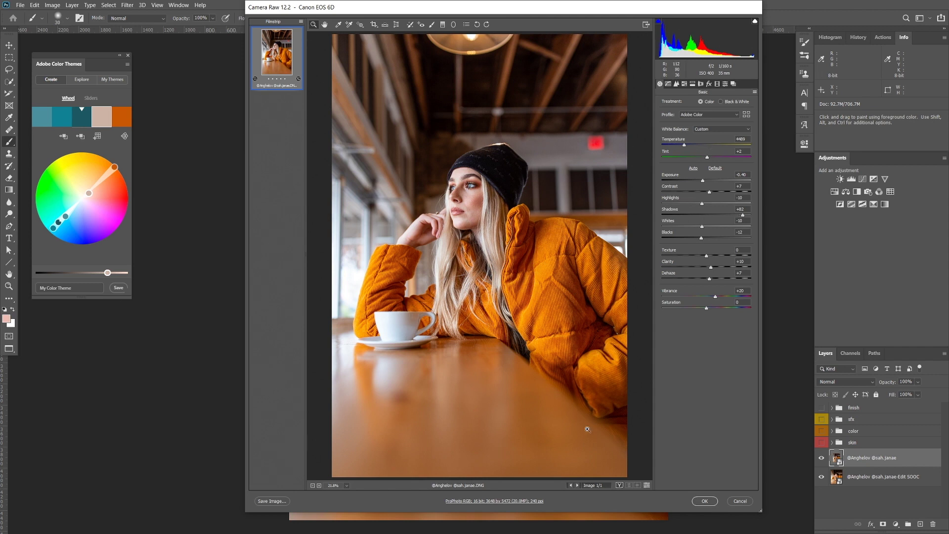
pyautogui.click(646, 485)
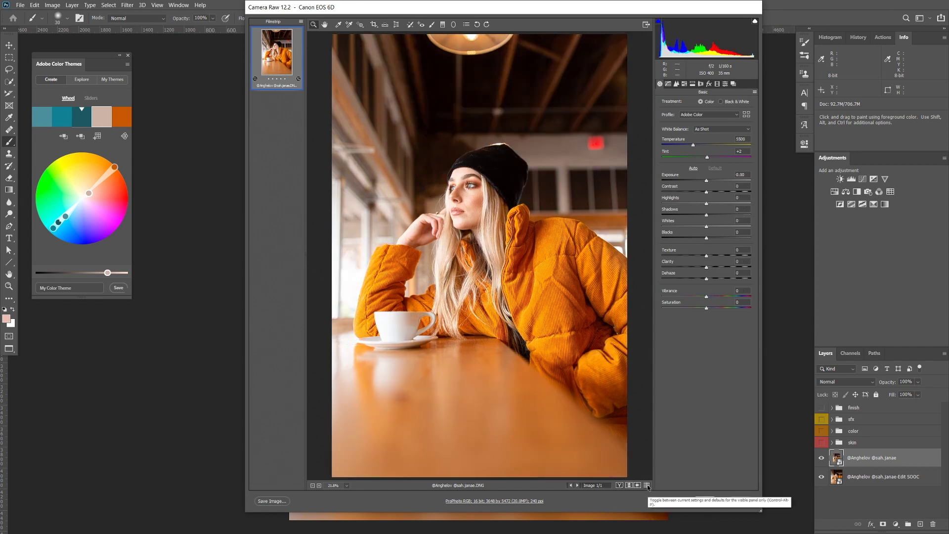
pyautogui.click(646, 485)
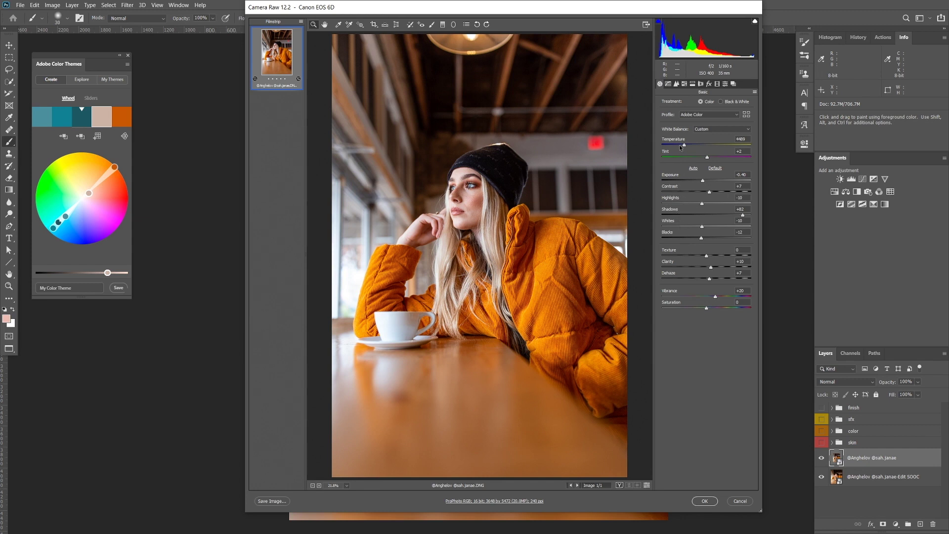
# Review the Tone Curve, Detail and HSL panels, shifting the Yellows hue to -21
pyautogui.click(676, 84)
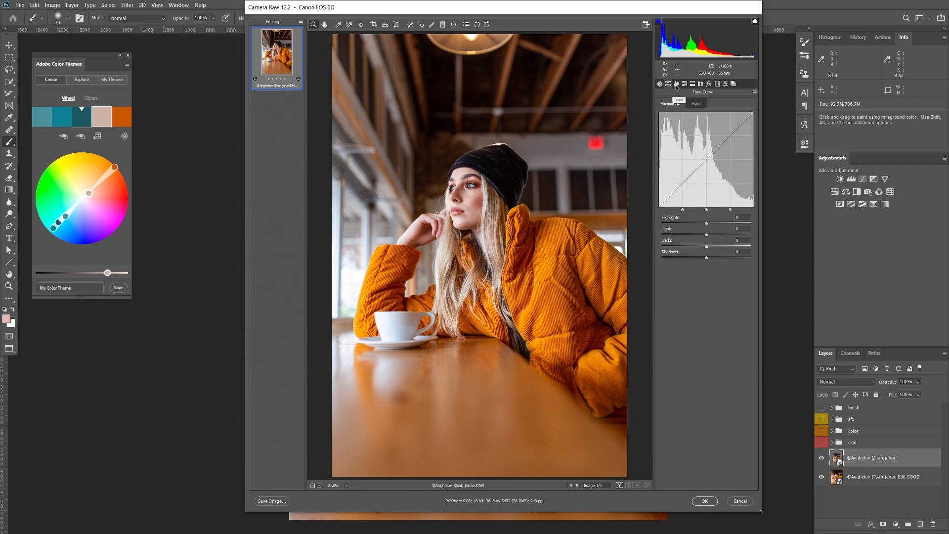
pyautogui.click(676, 85)
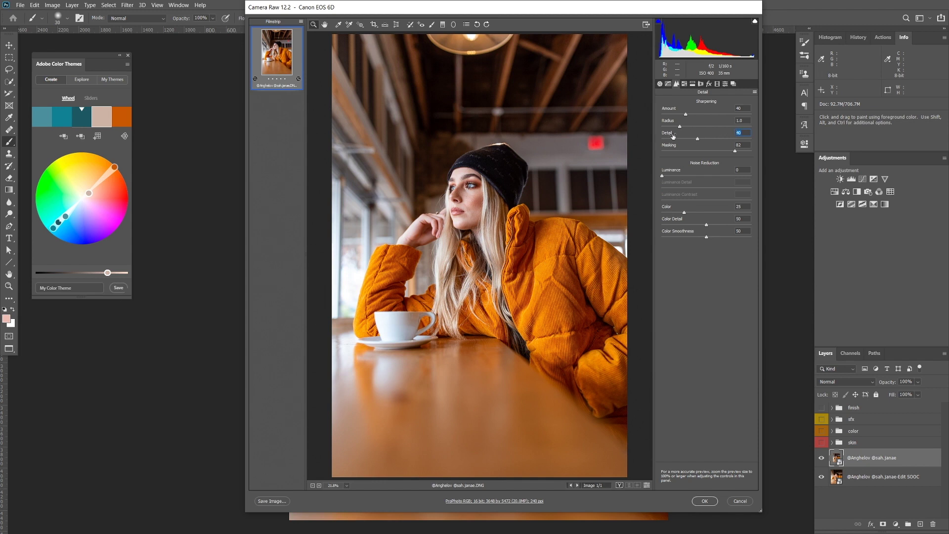
pyautogui.click(685, 85)
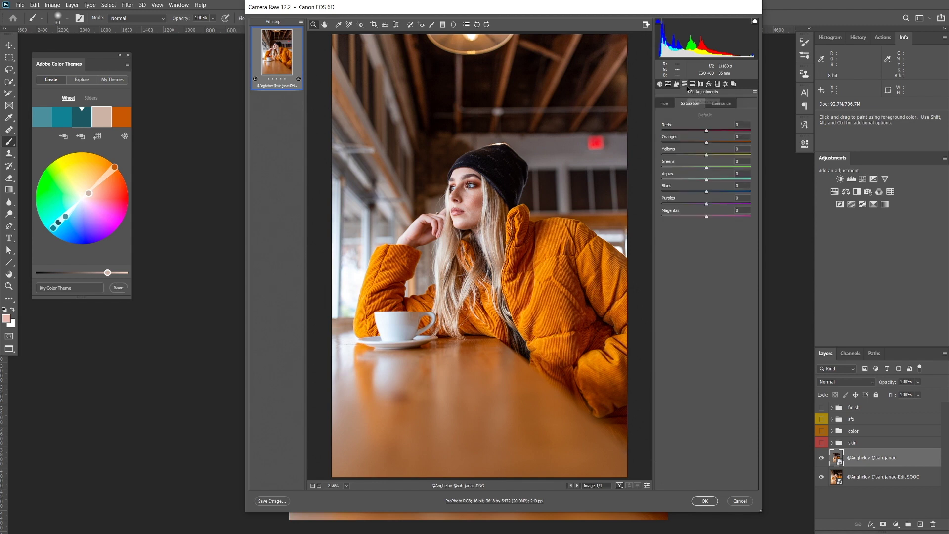
pyautogui.click(667, 105)
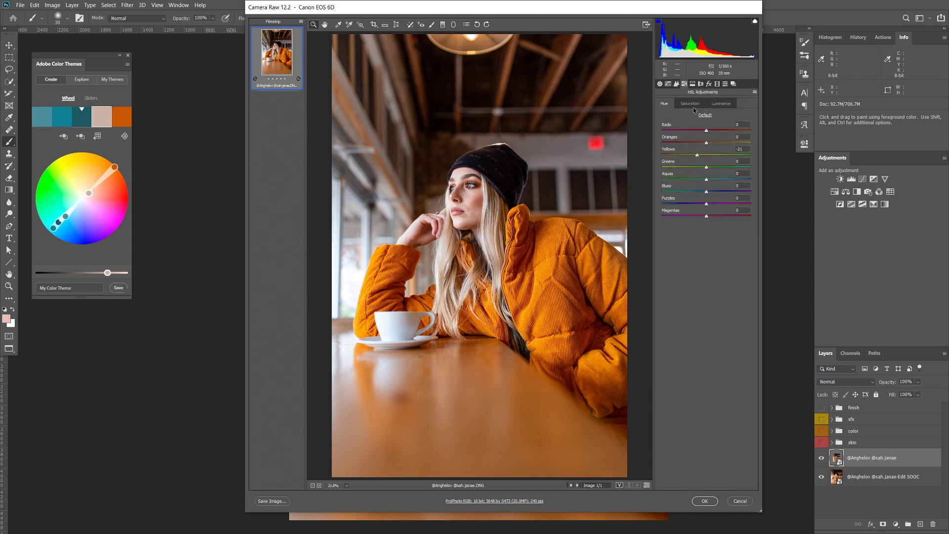
pyautogui.click(721, 105)
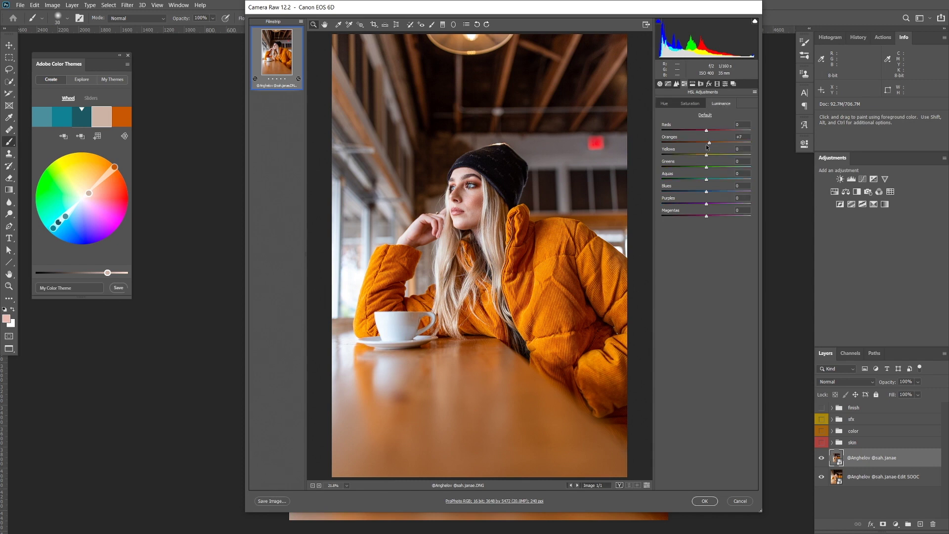
pyautogui.click(664, 105)
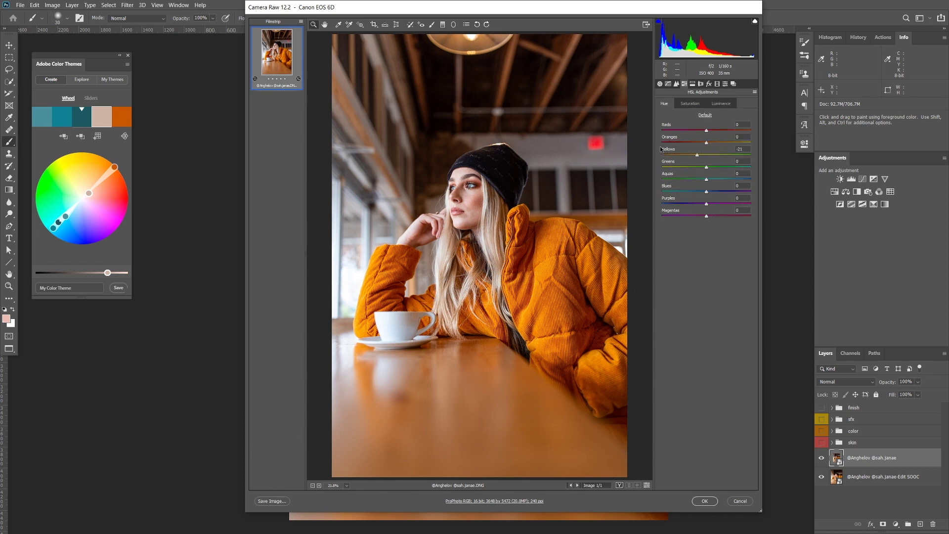
pyautogui.moveTo(706, 154); pyautogui.dragTo(696, 154)
# Check Split Toning and Calibration, then preview the Basic settings at their defaults
pyautogui.click(692, 84)
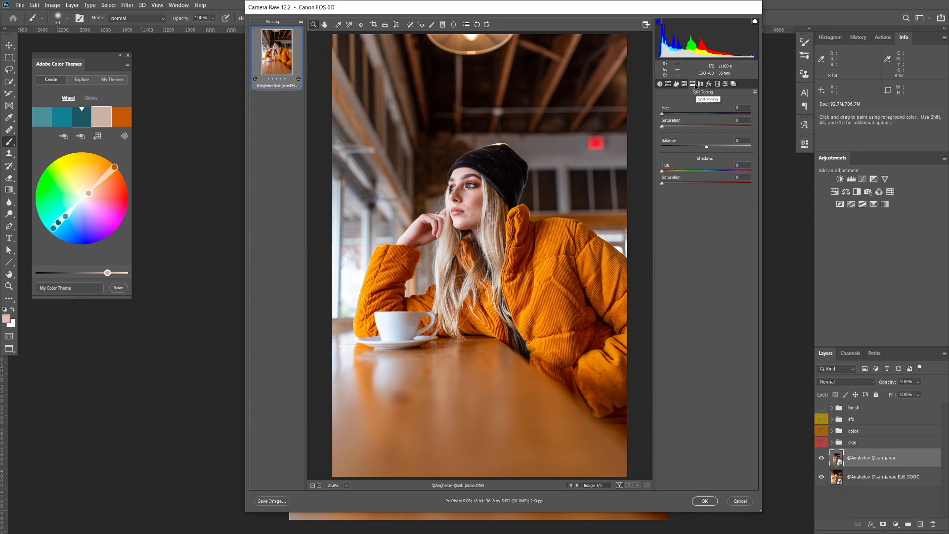
pyautogui.click(717, 84)
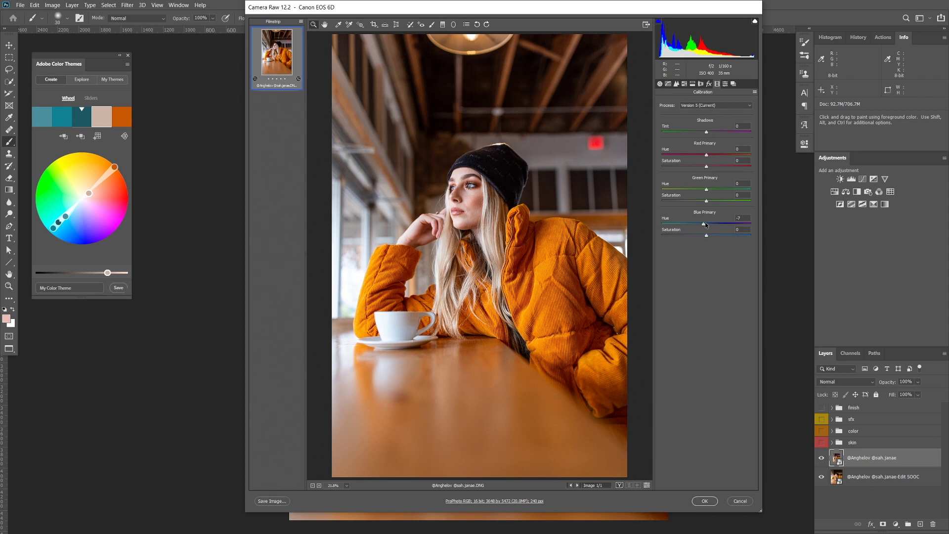
pyautogui.click(725, 84)
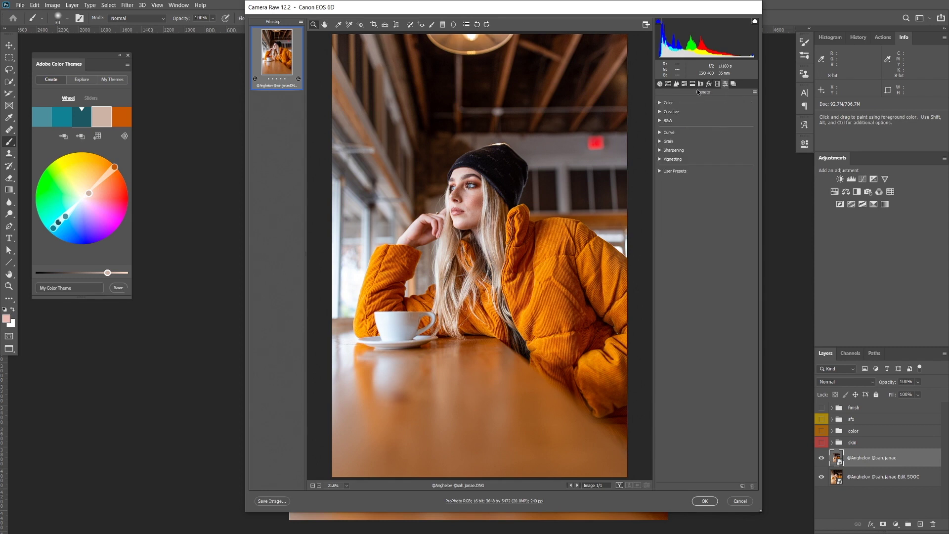
pyautogui.click(659, 84)
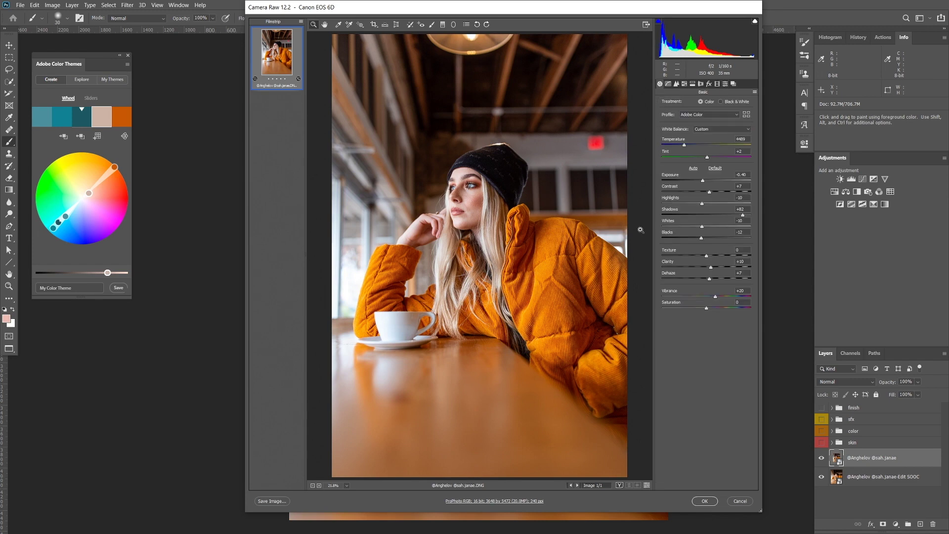
pyautogui.click(646, 484)
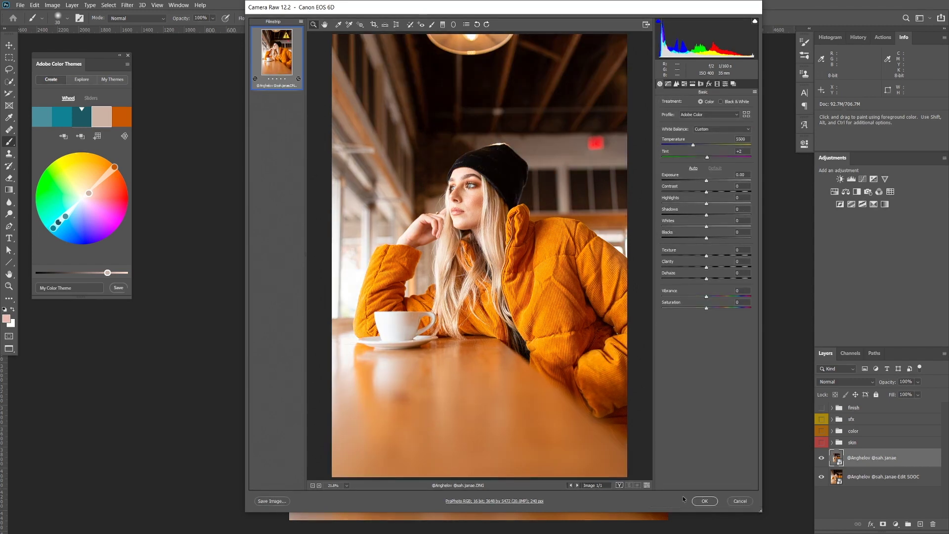
# Apply the Camera Raw settings and hide the straight-out-of-camera bottom layer
pyautogui.click(647, 484)
pyautogui.click(746, 501)
pyautogui.click(821, 475)
pyautogui.click(847, 488)
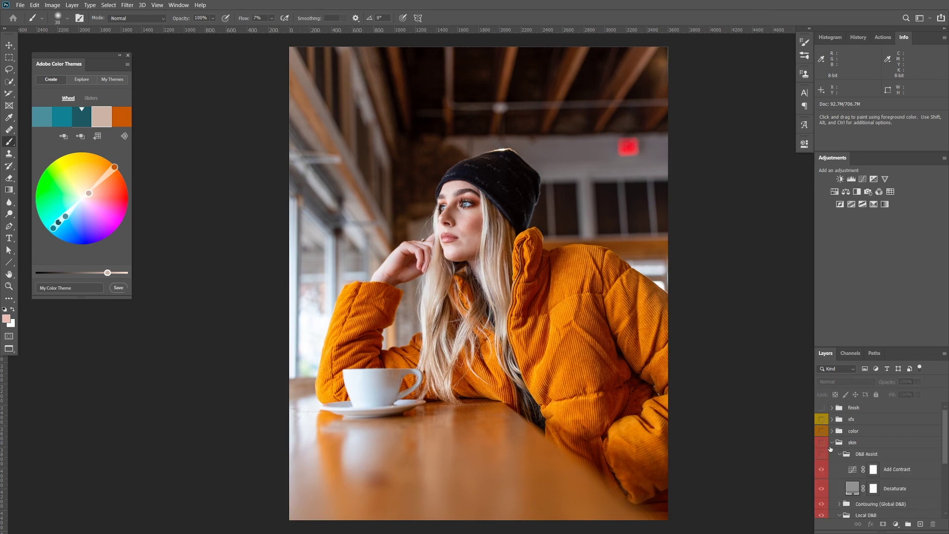
pyautogui.scroll(-2, 831, 445)
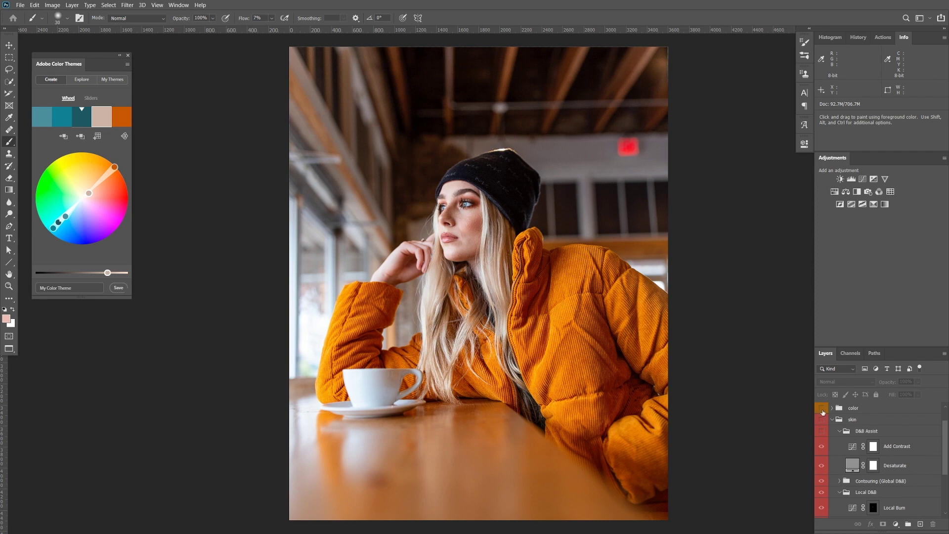
# Hide the color grading group, turn on the skin retouching group and make Layer 1 visible
pyautogui.click(822, 409)
pyautogui.scroll(2, 825, 423)
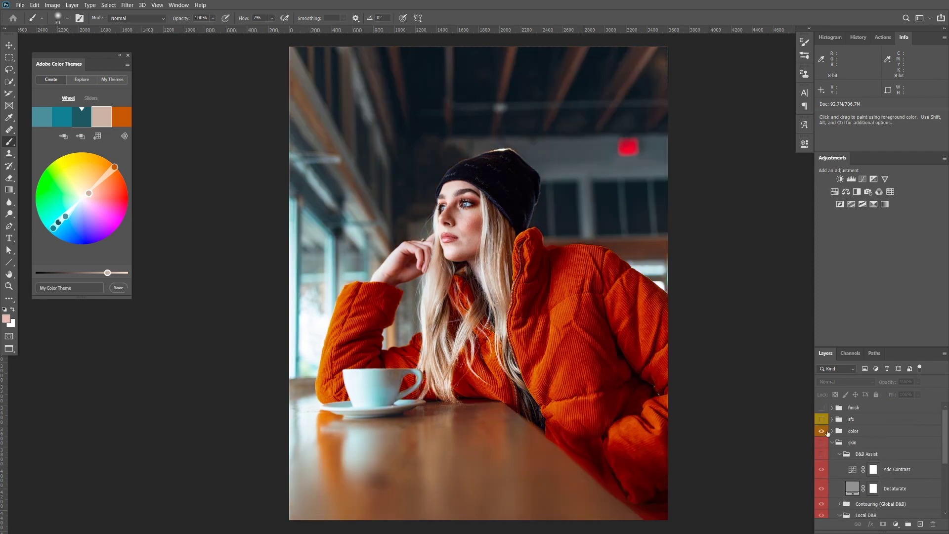
pyautogui.click(822, 432)
pyautogui.click(822, 443)
pyautogui.click(822, 443)
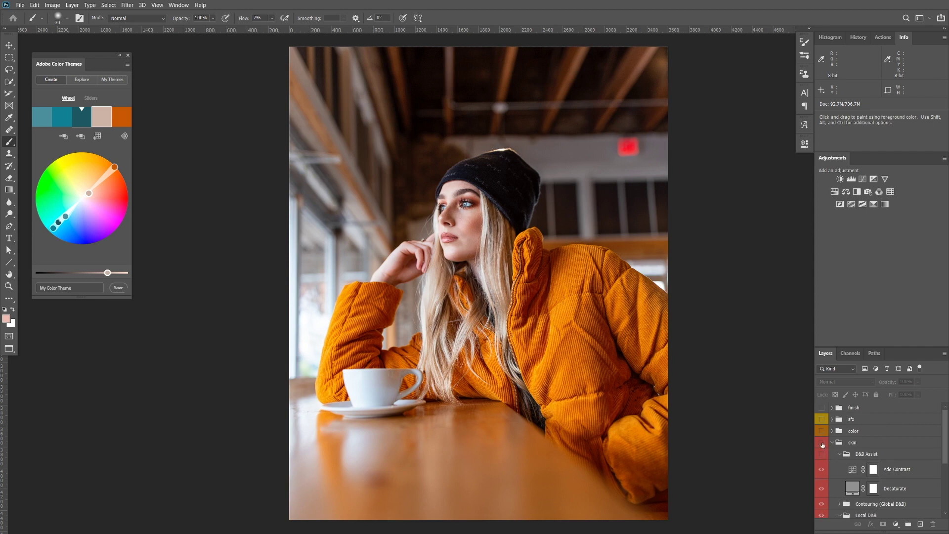
pyautogui.click(821, 443)
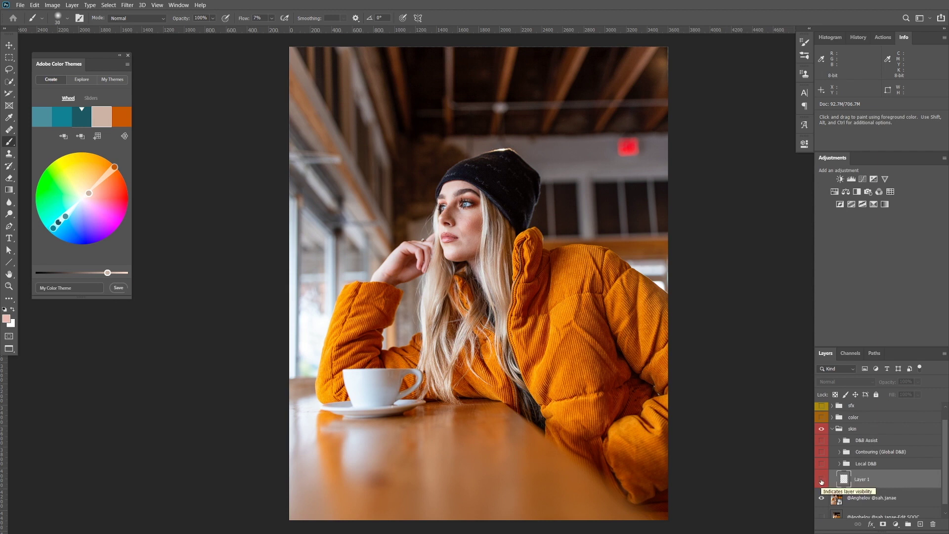
pyautogui.click(821, 481)
pyautogui.press('alt')
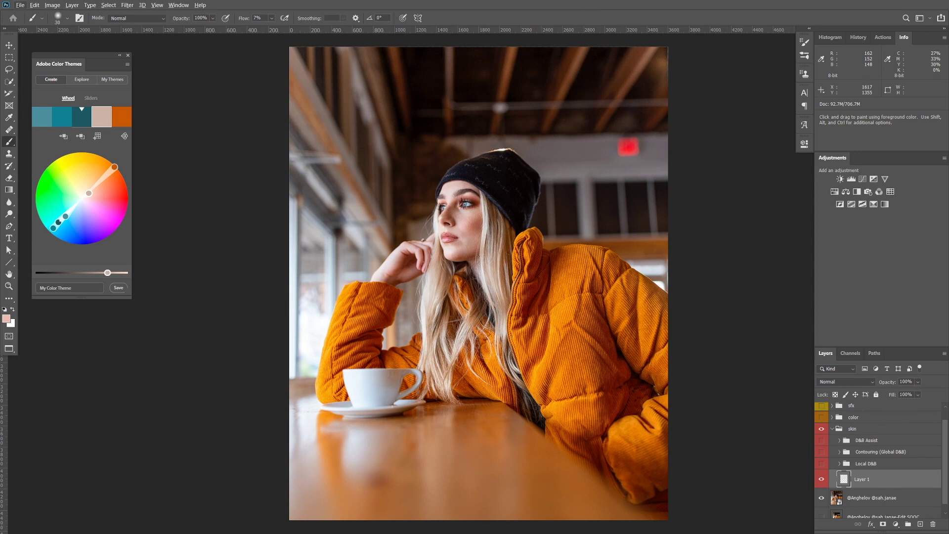
pyautogui.scroll(5, 455, 204)
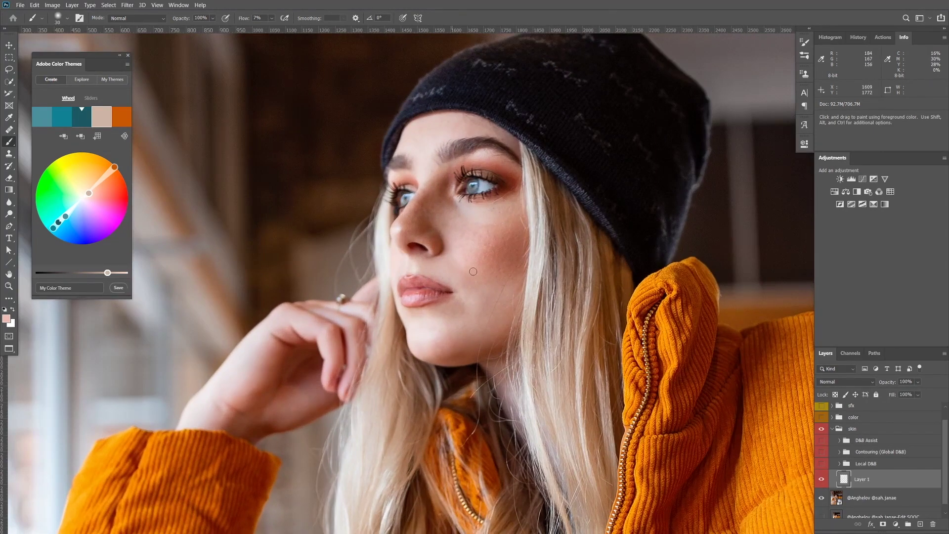
pyautogui.click(822, 479)
pyautogui.click(8, 45)
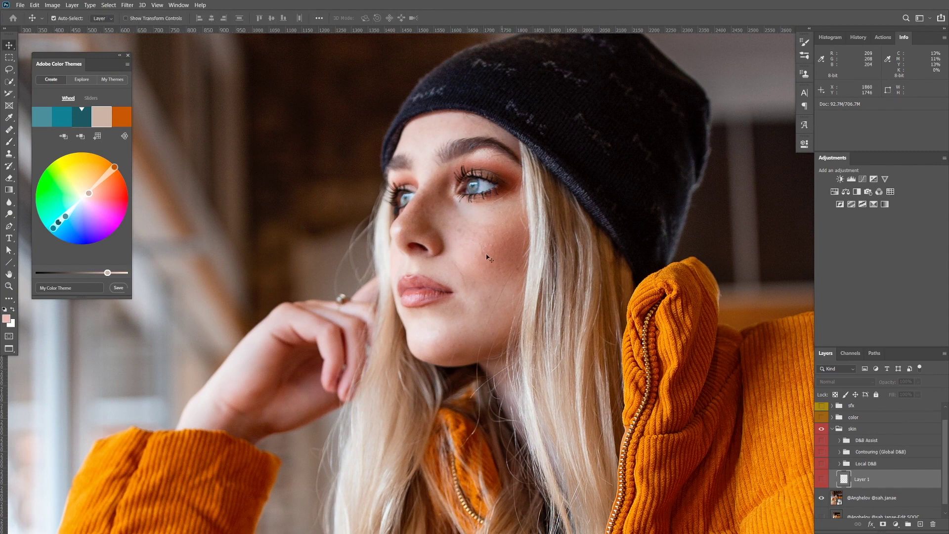
pyautogui.click(822, 480)
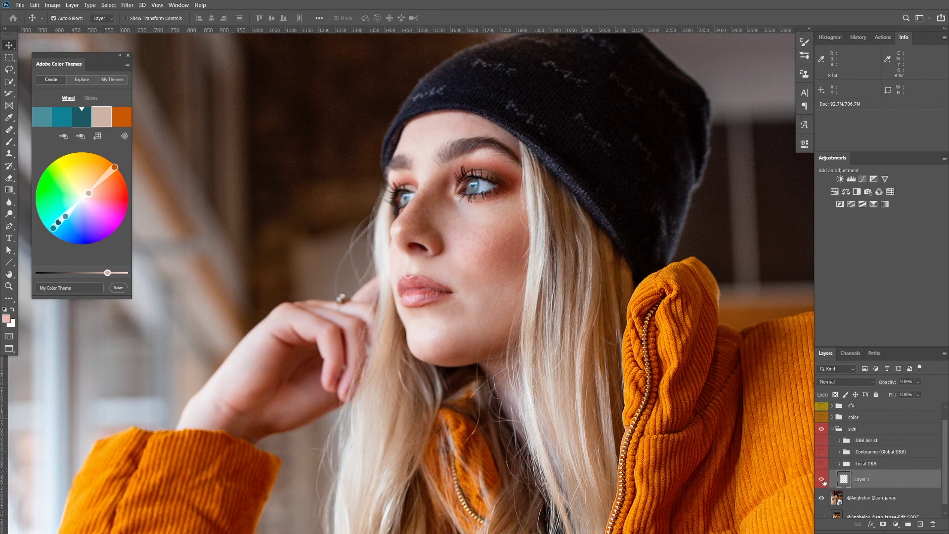
pyautogui.click(822, 480)
pyautogui.click(823, 480)
pyautogui.scroll(2, 434, 319)
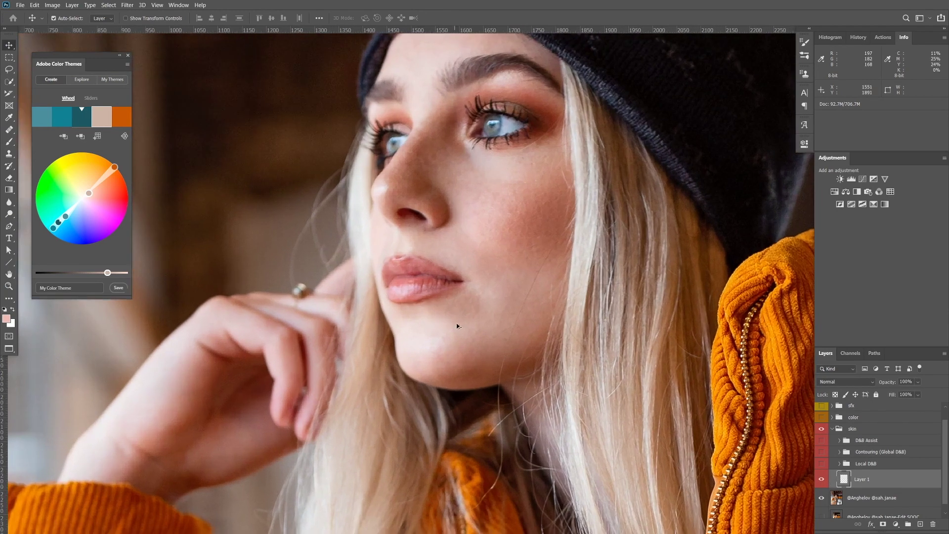
pyautogui.click(822, 480)
pyautogui.click(822, 480)
pyautogui.scroll(-3, 529, 312)
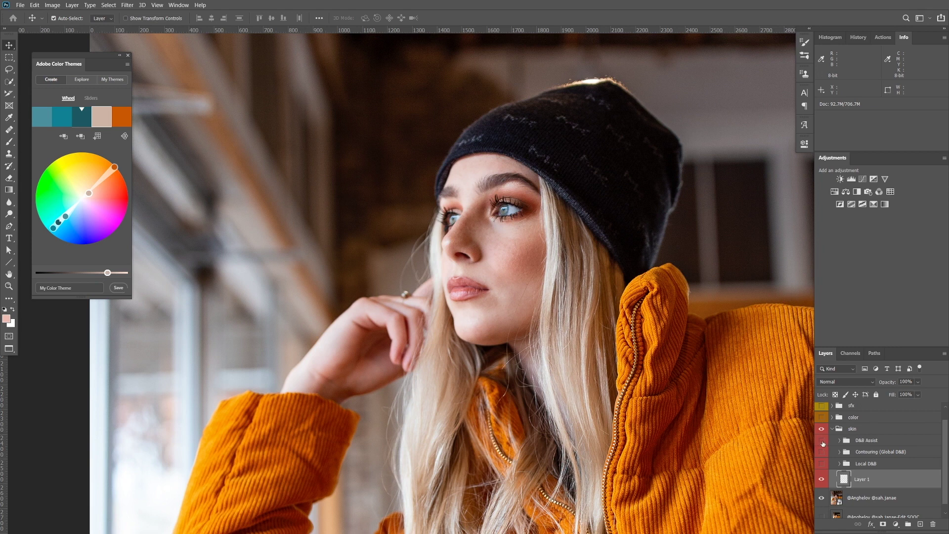
# Turn on the black-and-white D&B Assist group, expand it and target the Add Contrast adjustment
pyautogui.click(851, 440)
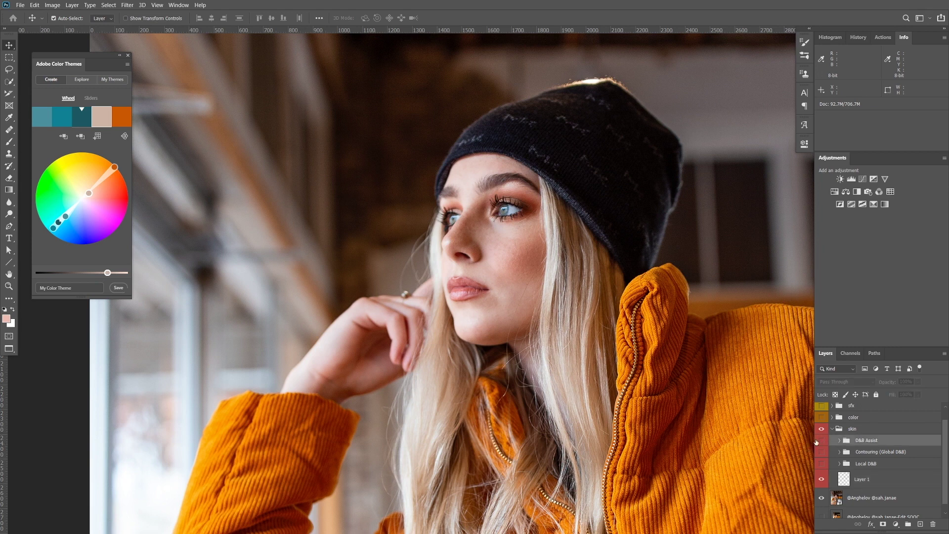
pyautogui.click(821, 441)
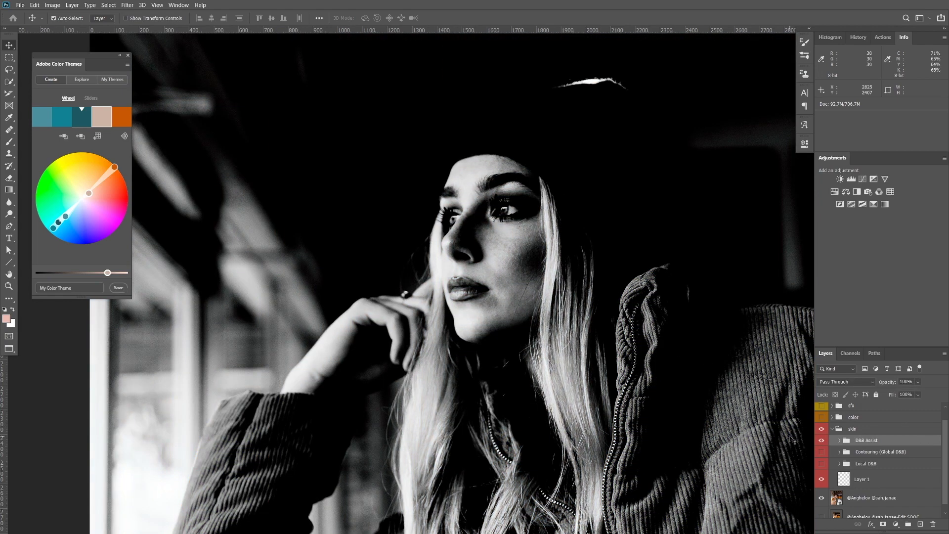
pyautogui.click(839, 440)
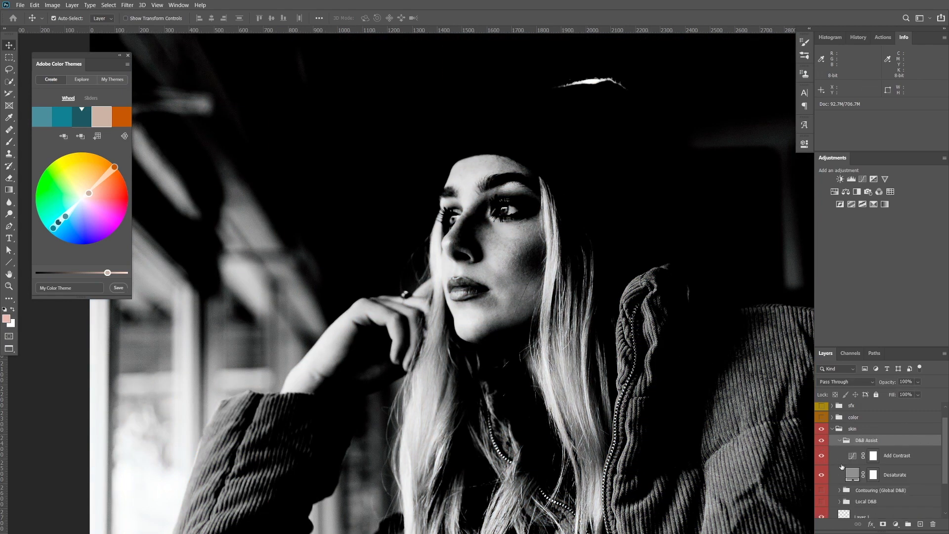
pyautogui.click(846, 459)
pyautogui.scroll(2, 555, 208)
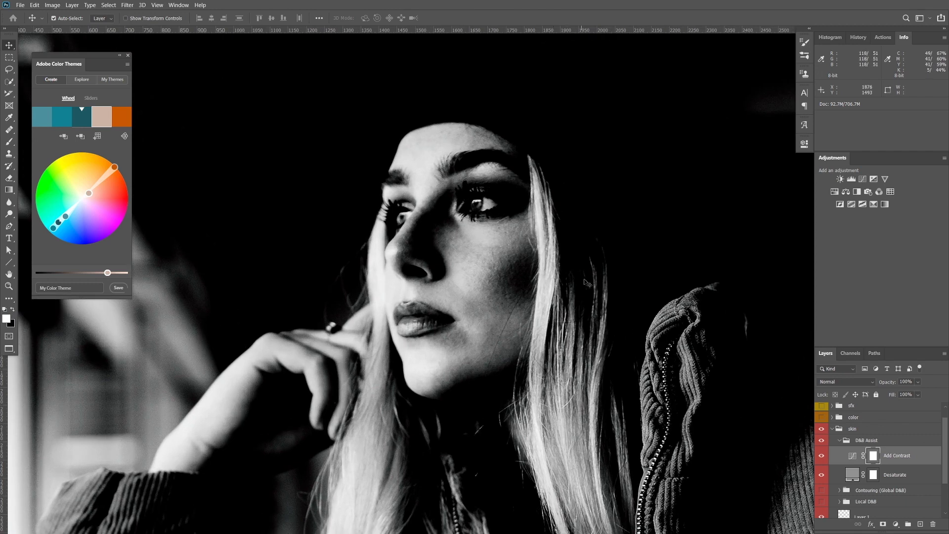
pyautogui.click(852, 455)
# Reshape the Add Contrast curve into a stronger S-curve with darker shadows and raised highlights
pyautogui.doubleClick(860, 458)
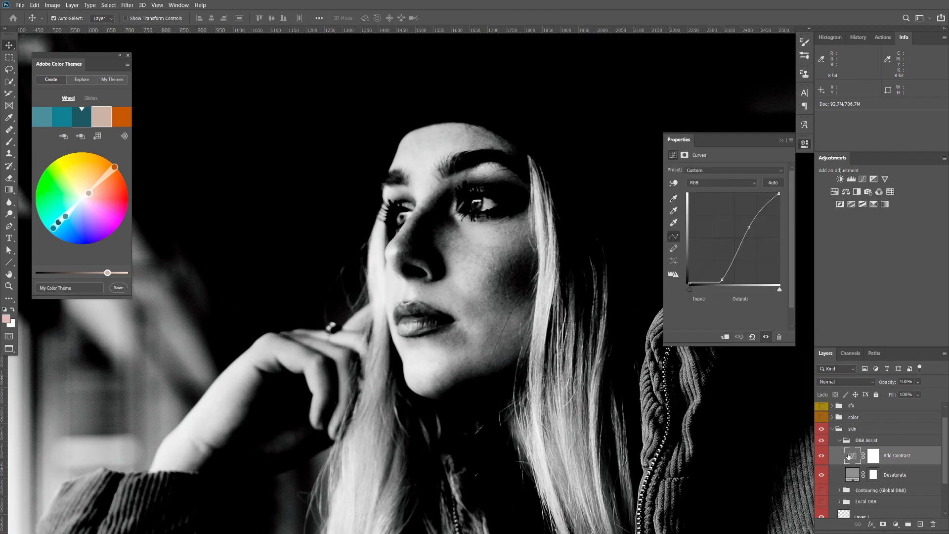
pyautogui.moveTo(720, 280); pyautogui.dragTo(717, 268)
pyautogui.press('\\')
pyautogui.moveTo(747, 224); pyautogui.dragTo(748, 218)
pyautogui.click(719, 269)
pyautogui.moveTo(720, 269); pyautogui.dragTo(720, 271)
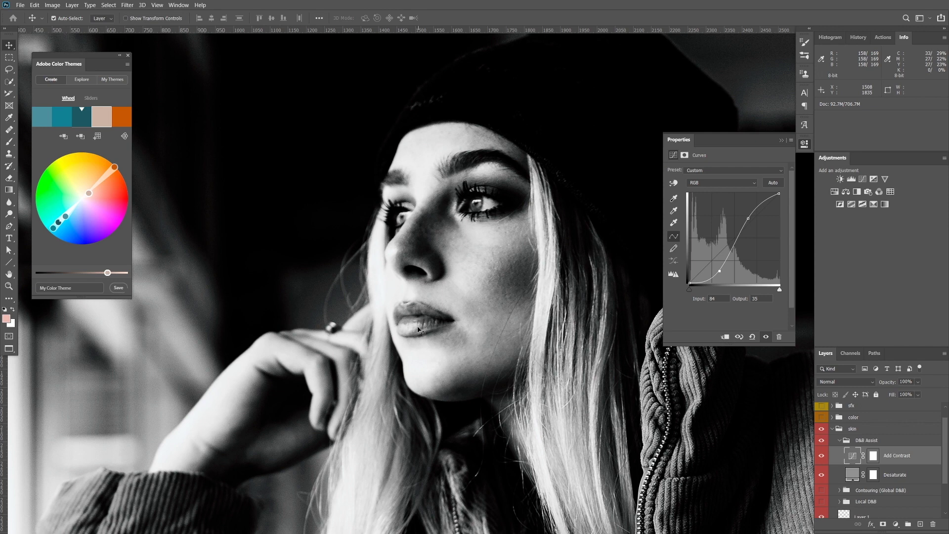
# Expand the Local D&B group and compare the portrait with it hidden and shown
pyautogui.scroll(-2, 869, 460)
pyautogui.click(839, 467)
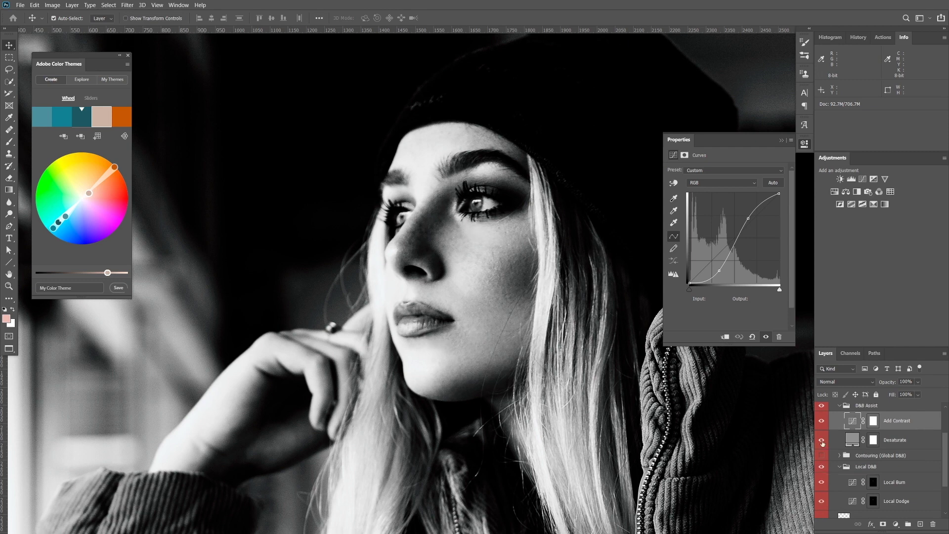
pyautogui.click(821, 467)
pyautogui.click(821, 467)
pyautogui.click(872, 469)
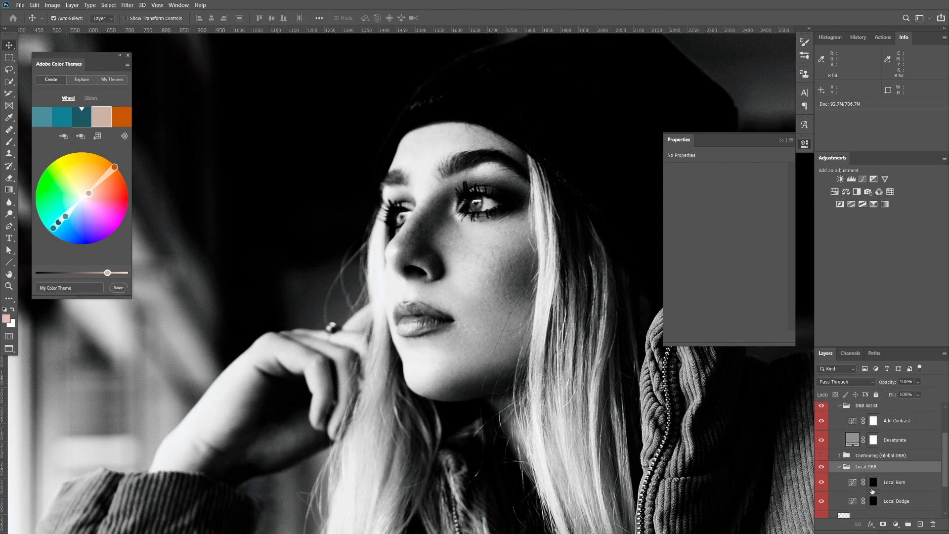
pyautogui.scroll(-1, 876, 490)
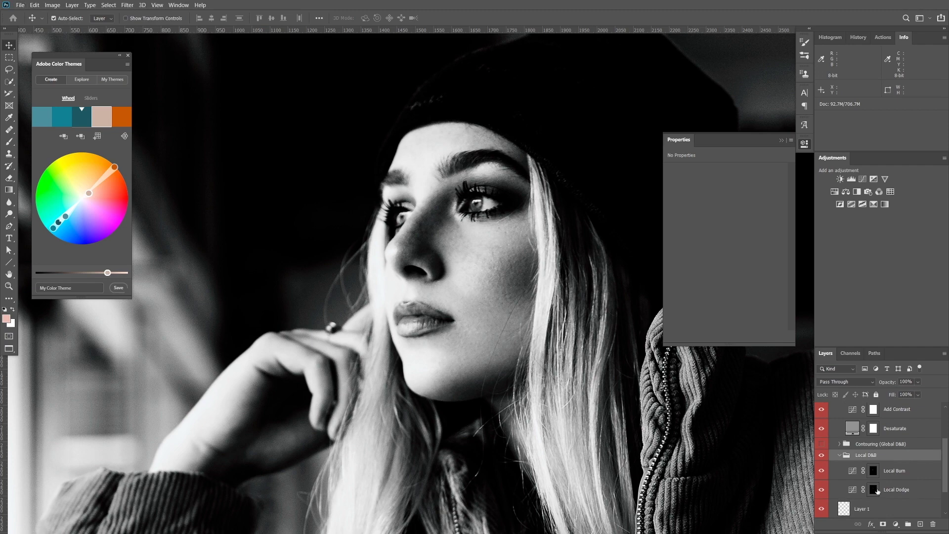
# Inspect the Local Dodge and Local Burn masks on their own, then collapse Local D&B
pyautogui.keyDown('alt'); pyautogui.click(873, 490); pyautogui.keyUp('alt')
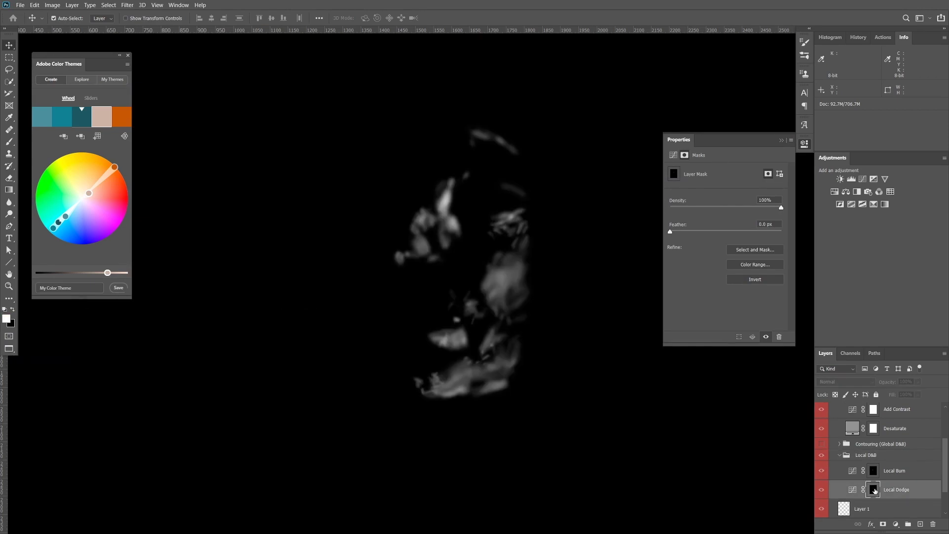
pyautogui.keyDown('alt'); pyautogui.click(873, 490); pyautogui.keyUp('alt')
pyautogui.keyDown('alt'); pyautogui.click(874, 471); pyautogui.keyUp('alt')
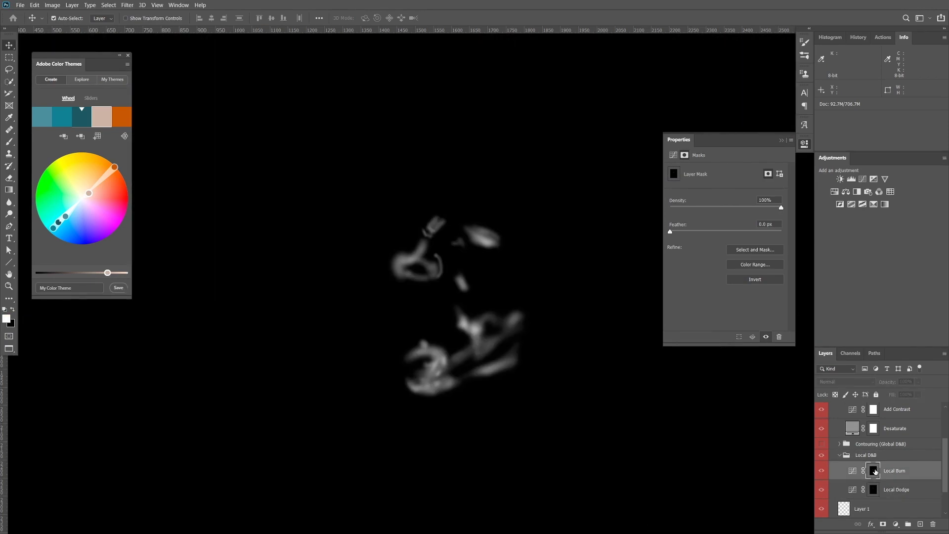
pyautogui.click(870, 455)
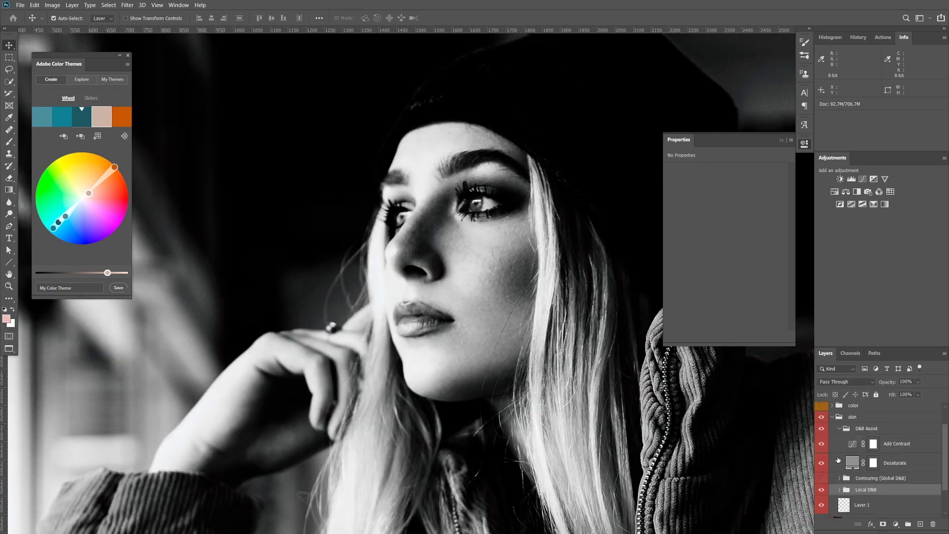
pyautogui.click(839, 454)
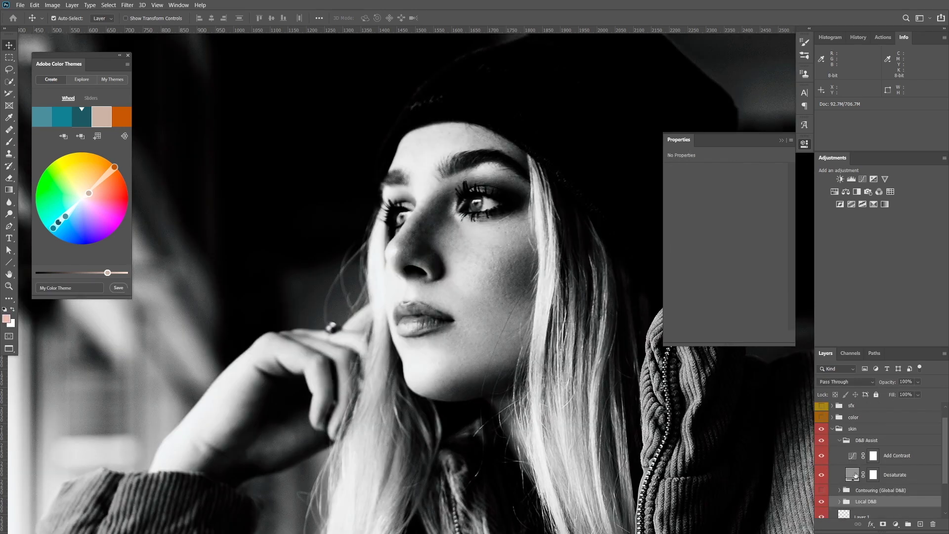
# Turn off D&B Assist to restore colour and leave Local D&B hidden after comparing
pyautogui.click(821, 441)
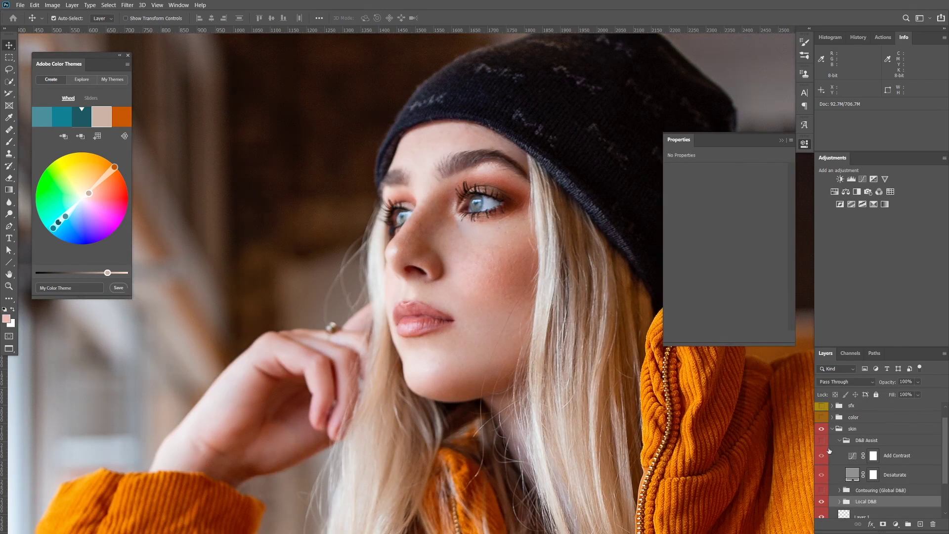
pyautogui.click(822, 503)
pyautogui.click(822, 502)
pyautogui.click(822, 503)
# Restore Local D&B, collapse D&B Assist, and turn on and expand the Contouring (Global D&B) group
pyautogui.click(822, 502)
pyautogui.click(839, 440)
pyautogui.click(853, 442)
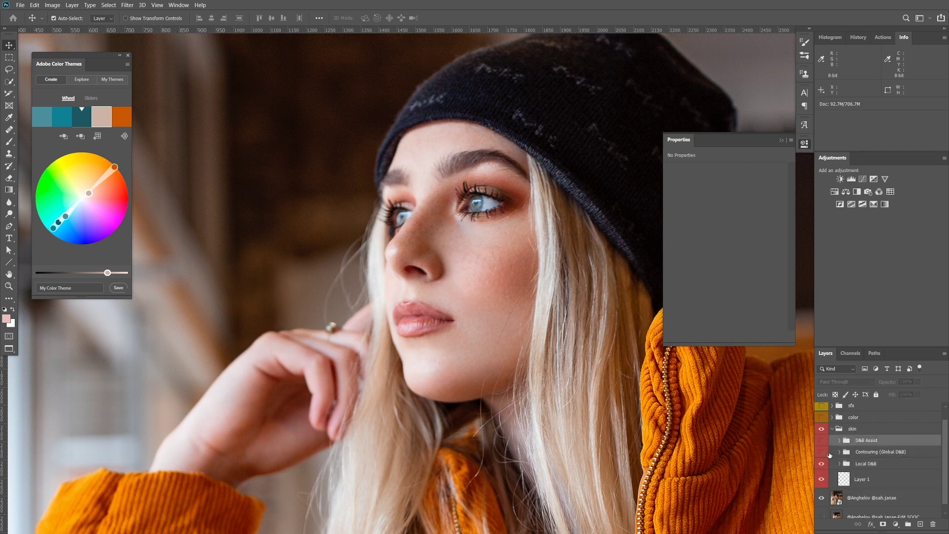
pyautogui.click(826, 452)
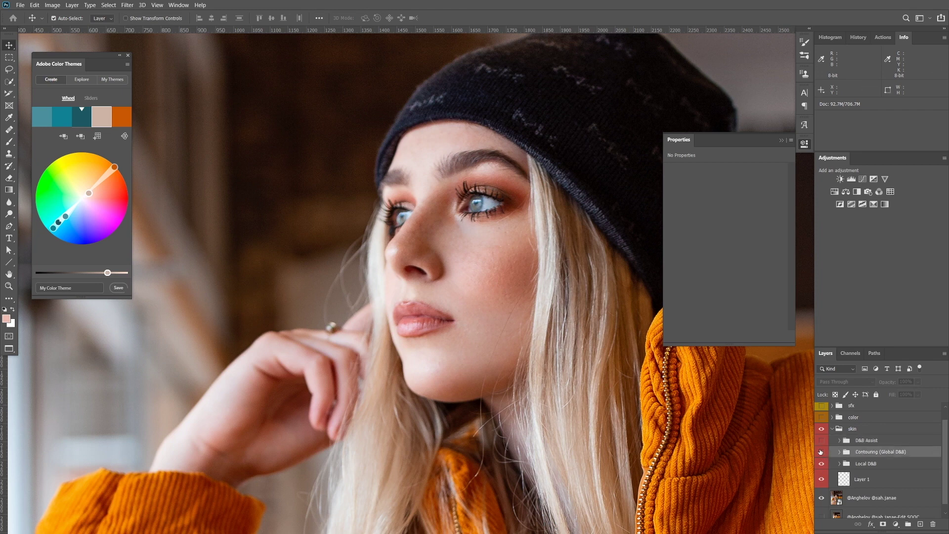
pyautogui.click(821, 452)
pyautogui.click(839, 452)
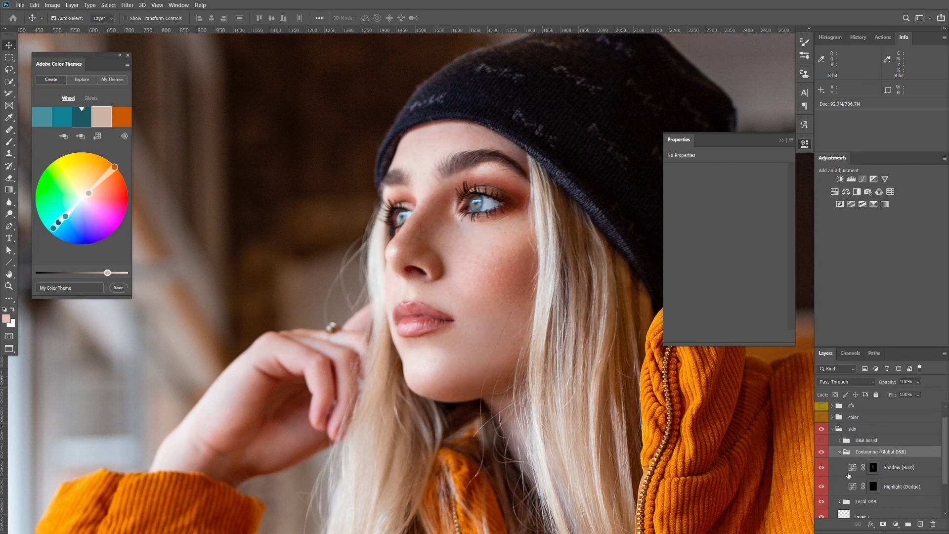
# Inspect the Shadow (Burn) and Highlight (Dodge) layers and masks, toggling contouring to compare
pyautogui.click(852, 467)
pyautogui.click(851, 486)
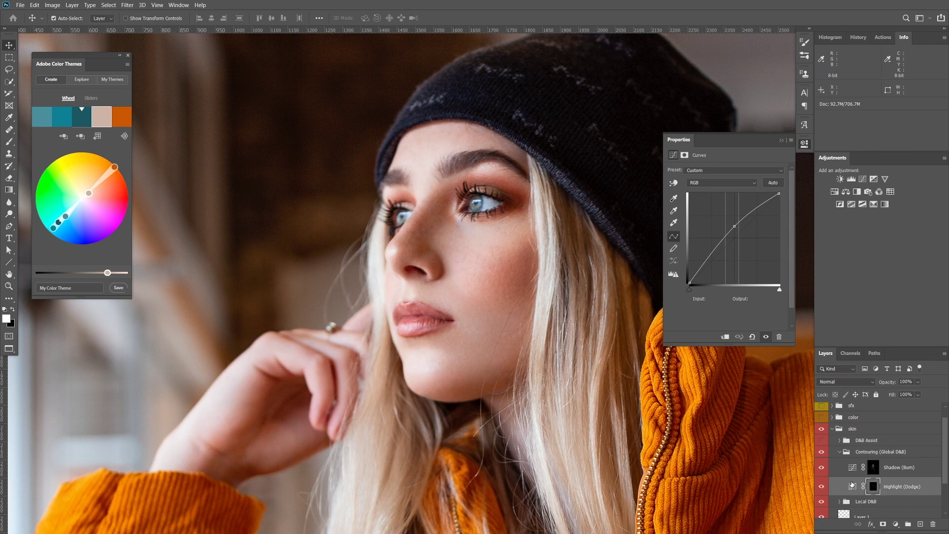
pyautogui.click(872, 467)
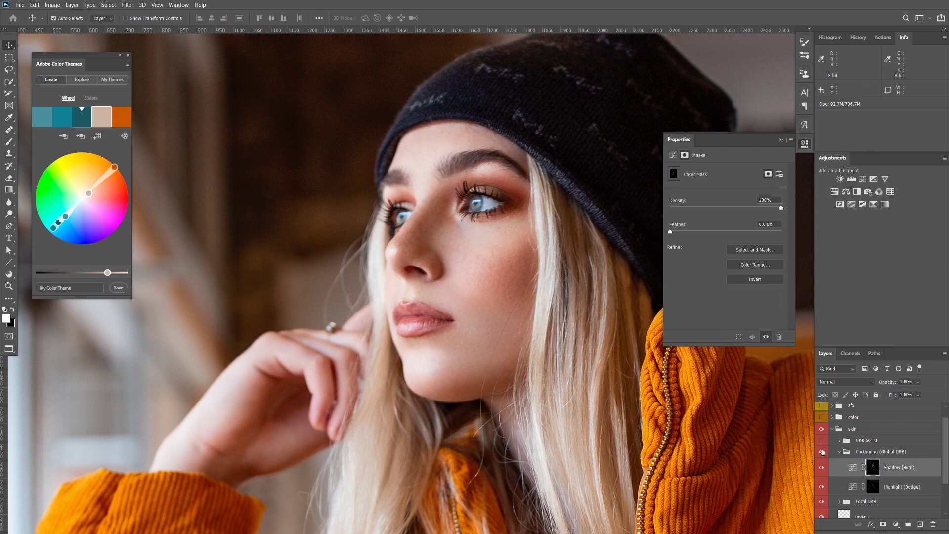
pyautogui.click(821, 452)
pyautogui.click(822, 453)
pyautogui.scroll(-3, 477, 262)
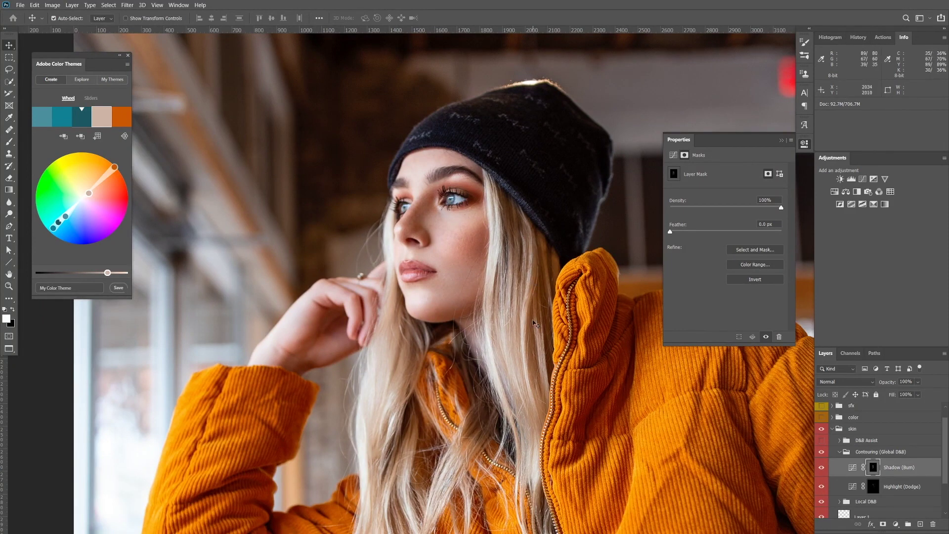
pyautogui.keyDown('alt'); pyautogui.click(873, 488); pyautogui.keyUp('alt')
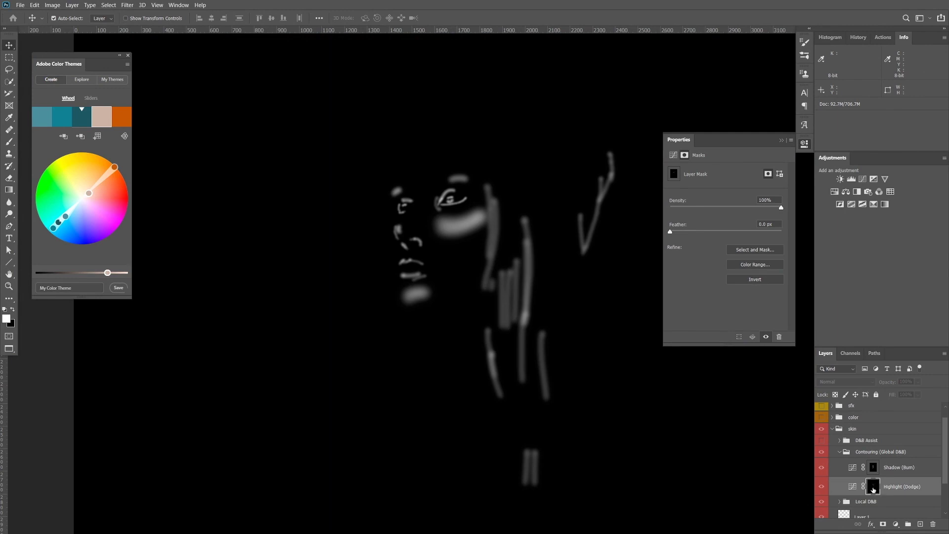
pyautogui.keyDown('alt'); pyautogui.click(873, 487); pyautogui.keyUp('alt')
pyautogui.keyDown('alt'); pyautogui.click(873, 468); pyautogui.keyUp('alt')
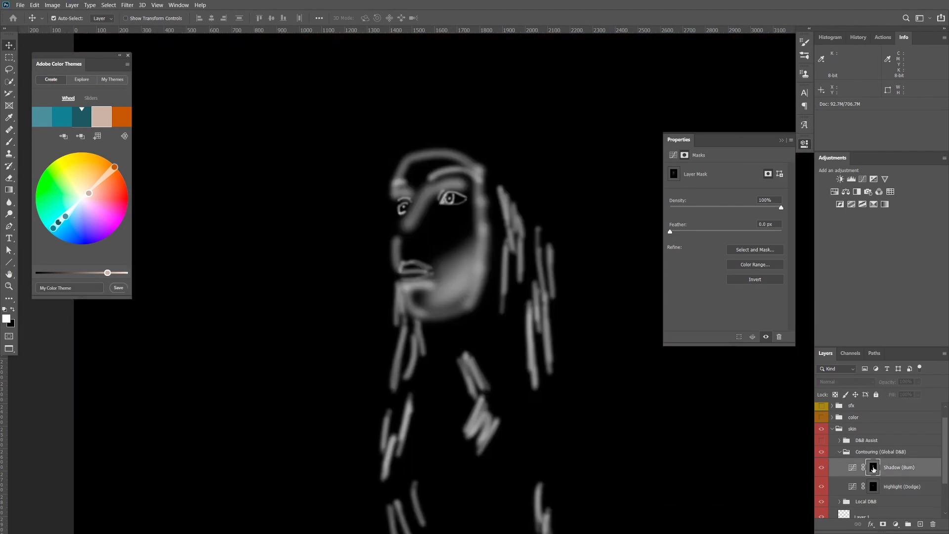
# Return to the full photo, collapse the skin group and fit the image in view
pyautogui.keyDown('alt'); pyautogui.click(873, 469); pyautogui.keyUp('alt')
pyautogui.click(832, 428)
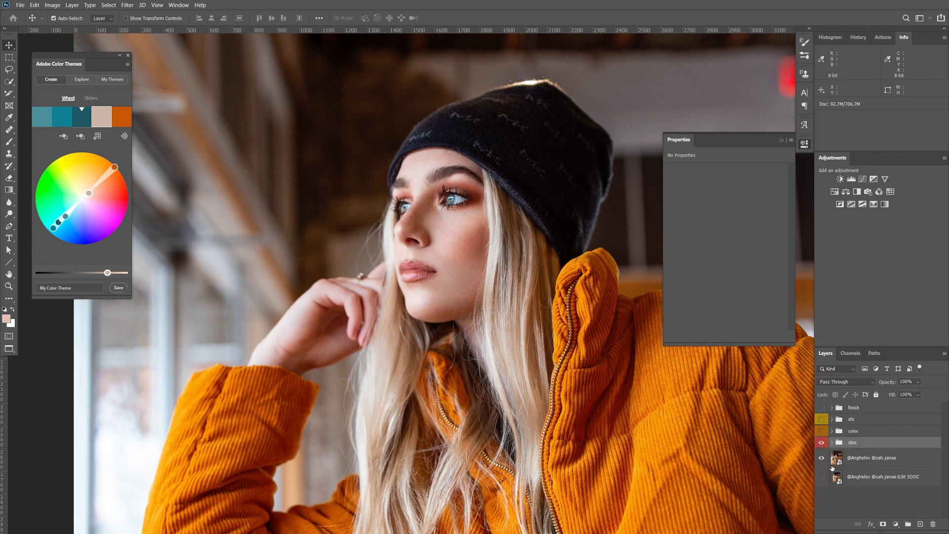
pyautogui.click(821, 442)
pyautogui.hotkey('ctrl', '0')
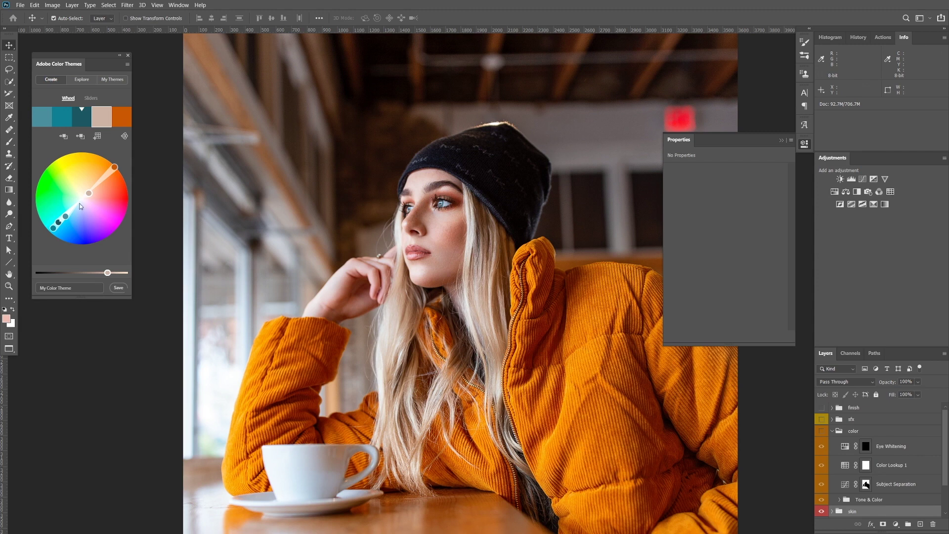
# Browse Adobe Color Themes harmony rules, sampling a skin colour from the face with the brush
pyautogui.click(123, 137)
pyautogui.press('b')
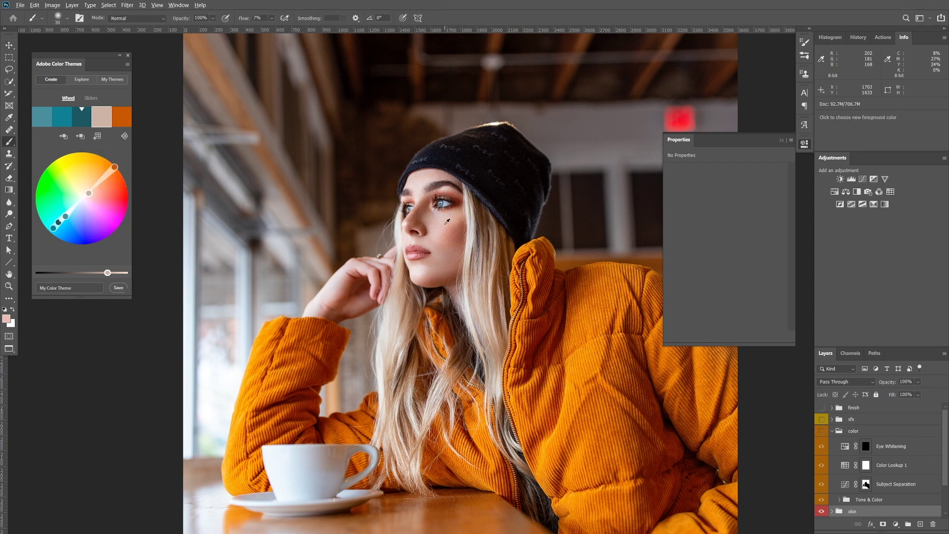
pyautogui.keyDown('alt'); pyautogui.click(447, 222); pyautogui.keyUp('alt')
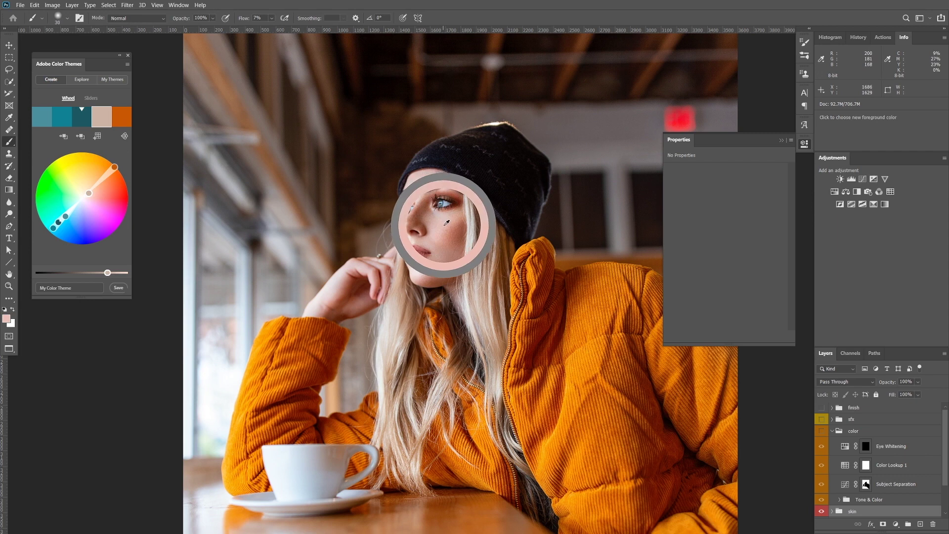
pyautogui.click(124, 135)
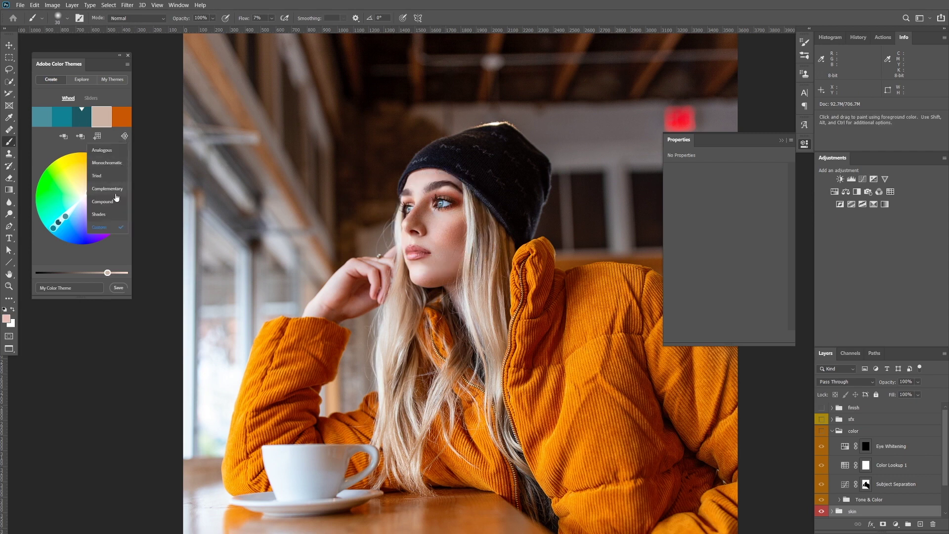
pyautogui.click(50, 155)
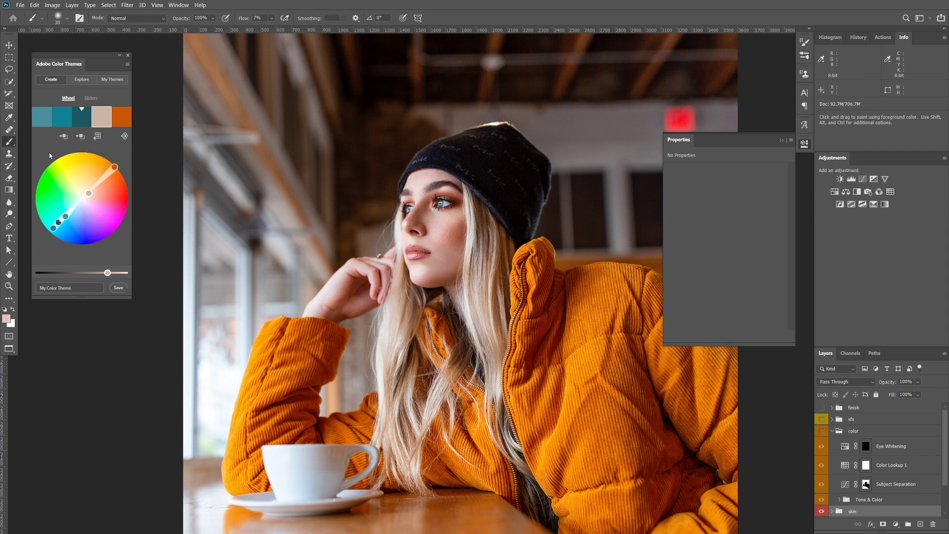
# Expand Tone & Color, open the Base Tone Curve settings, fit the photo and compare it on and off
pyautogui.click(823, 433)
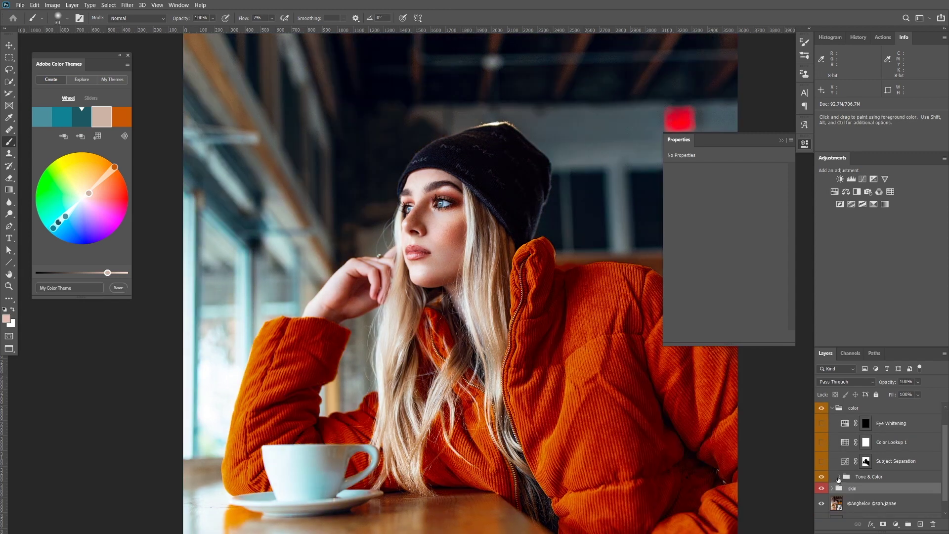
pyautogui.click(838, 476)
pyautogui.click(821, 476)
pyautogui.scroll(-1, 870, 469)
pyautogui.click(851, 487)
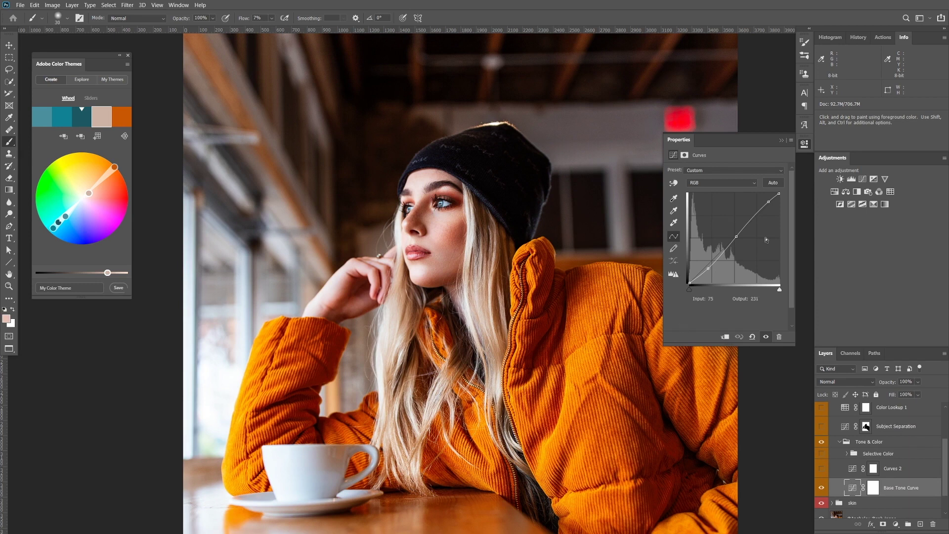
pyautogui.hotkey('ctrl', '0')
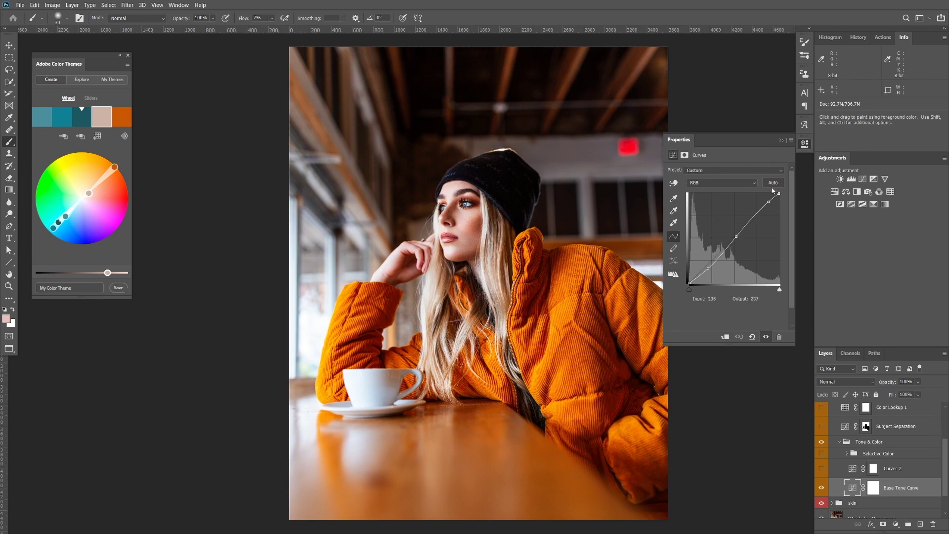
pyautogui.click(822, 488)
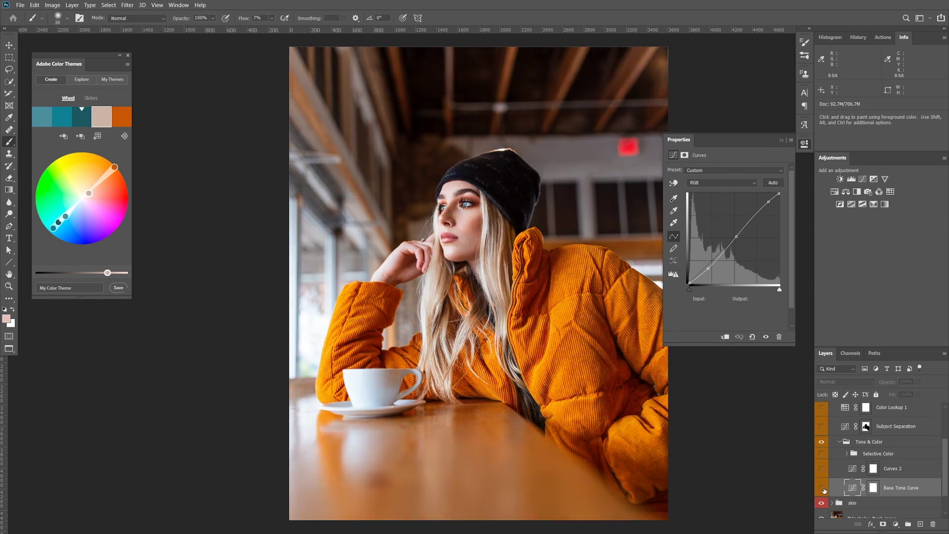
pyautogui.click(822, 488)
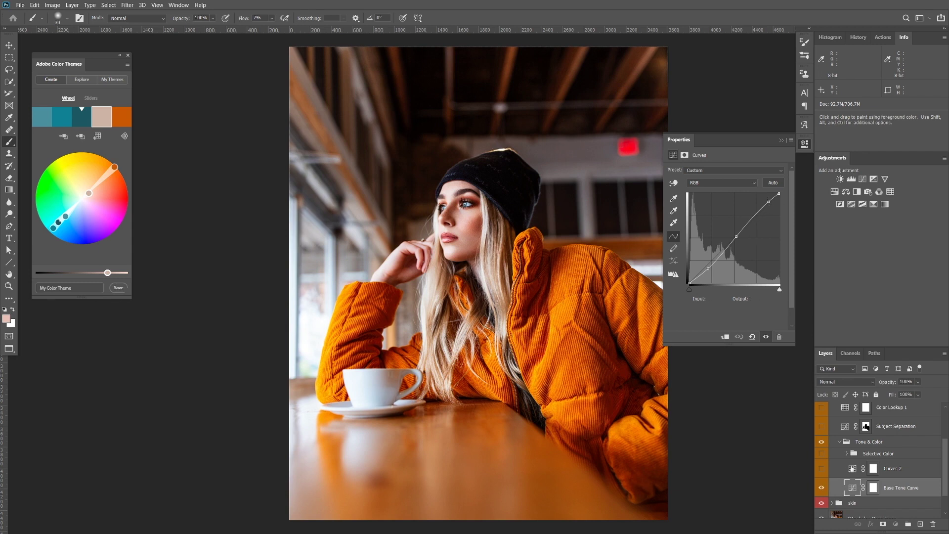
# Make the Curves 2 adjustment visible and view its Blue channel curve
pyautogui.click(831, 474)
pyautogui.click(852, 471)
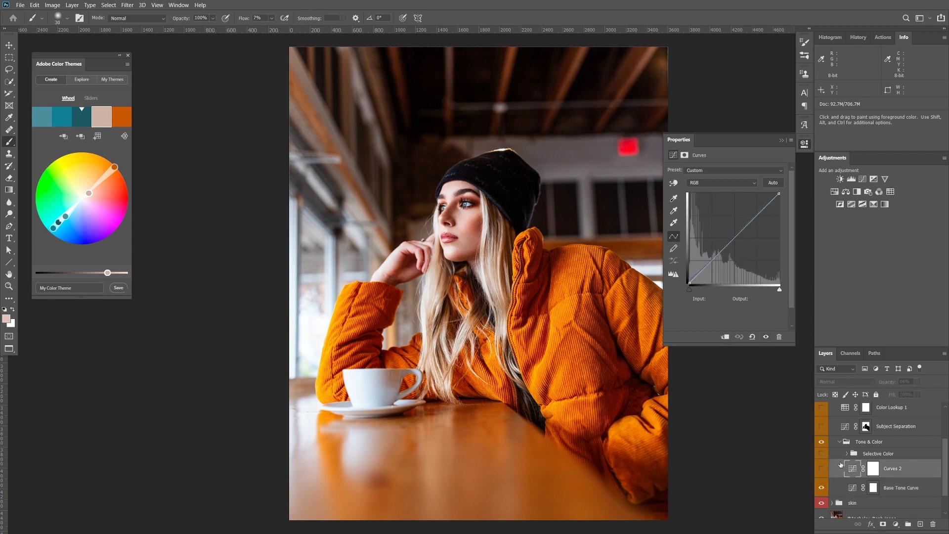
pyautogui.click(821, 468)
pyautogui.click(722, 183)
pyautogui.click(721, 202)
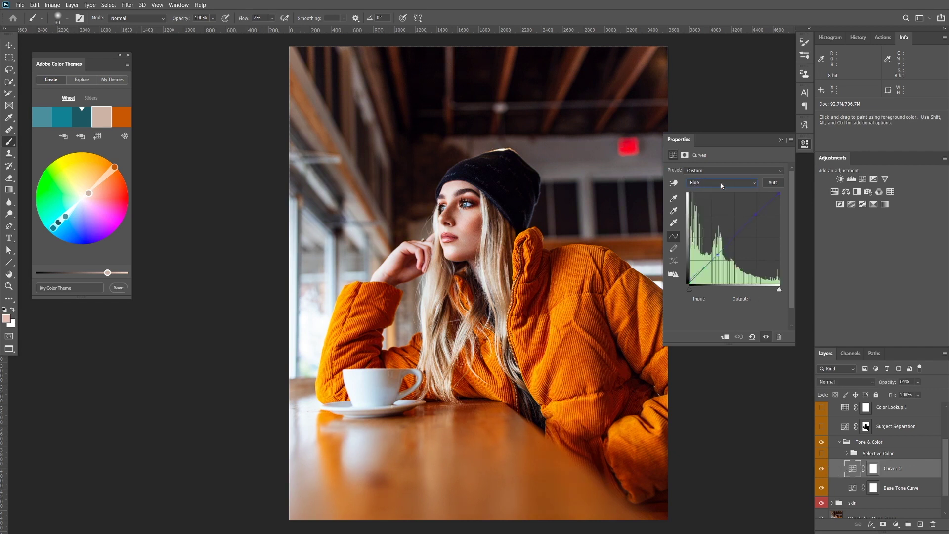
pyautogui.press('Down')
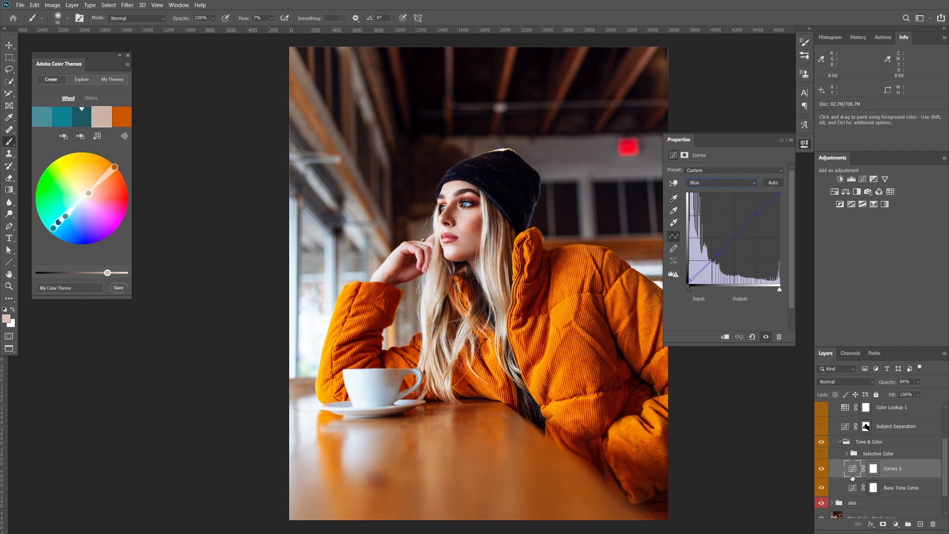
# Compare Curves 2 against the Base Tone Curve and toggled off, then review its Blue and Green curves
pyautogui.click(849, 489)
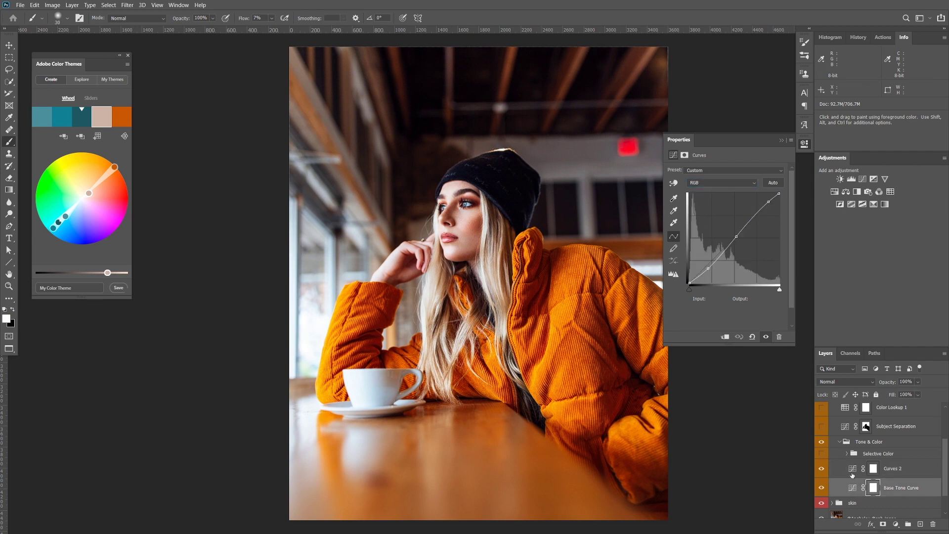
pyautogui.click(851, 470)
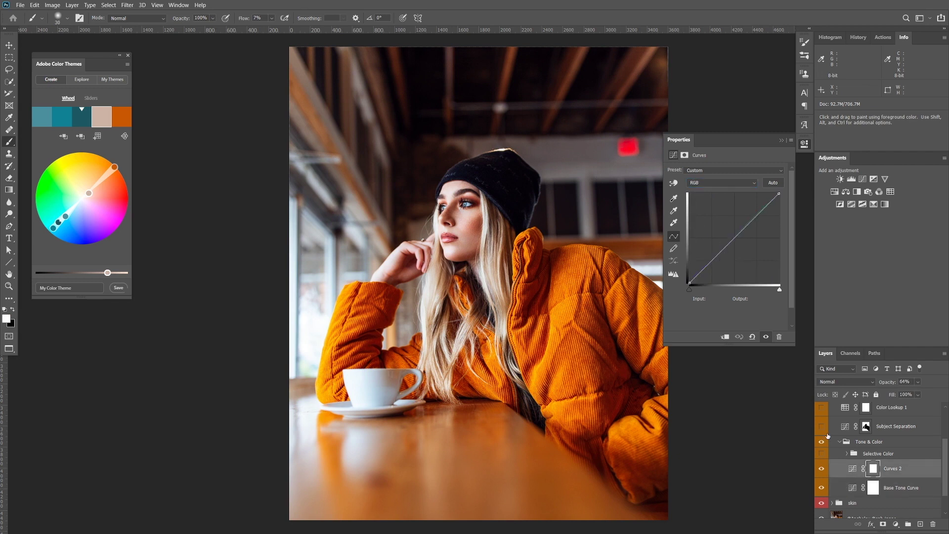
pyautogui.click(820, 468)
pyautogui.click(821, 469)
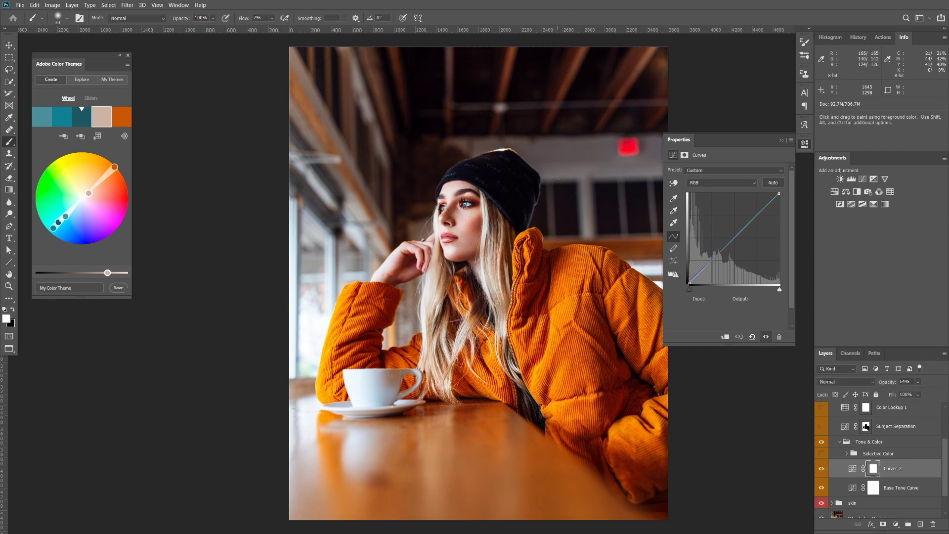
pyautogui.click(720, 182)
pyautogui.click(708, 213)
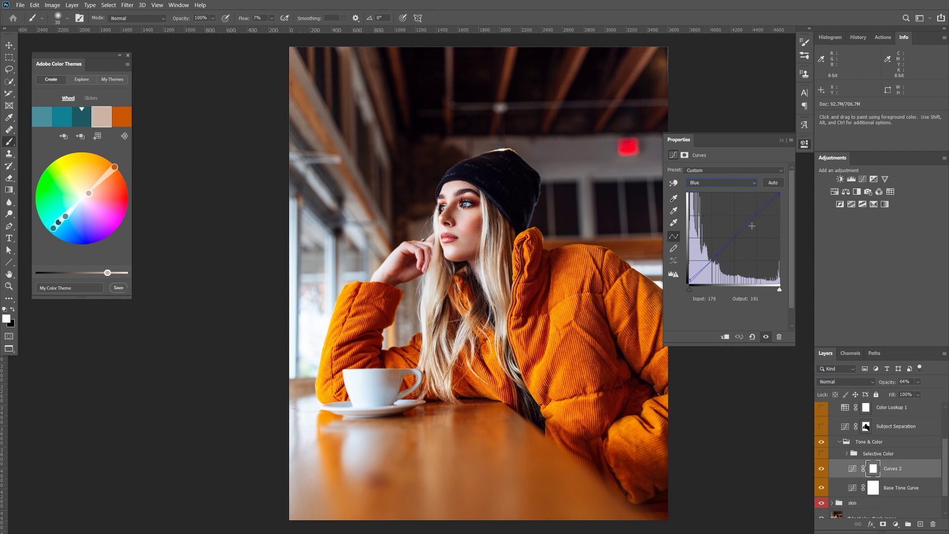
pyautogui.hotkey('alt', '4')
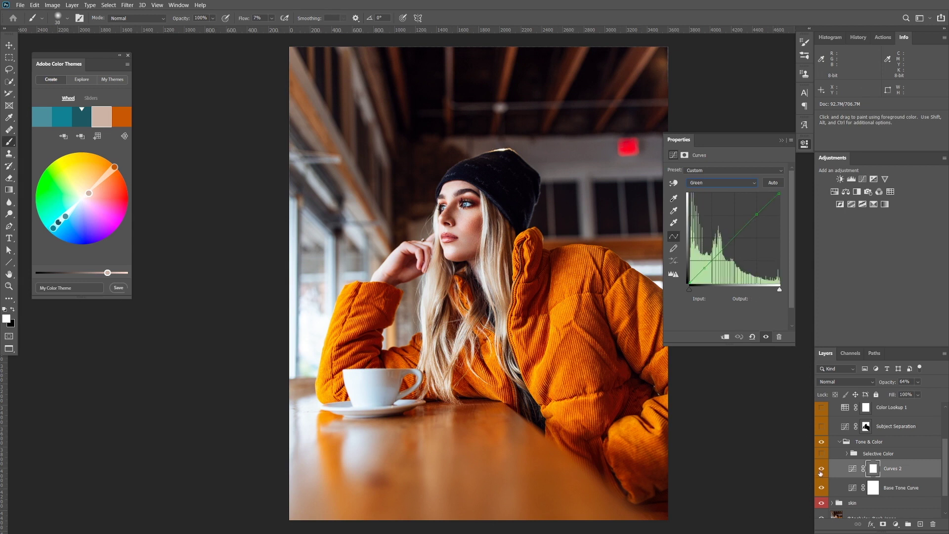
# Expand the Selective Color group and switch on the Environment Color adjustment, comparing before and after
pyautogui.hotkey('alt', ']')
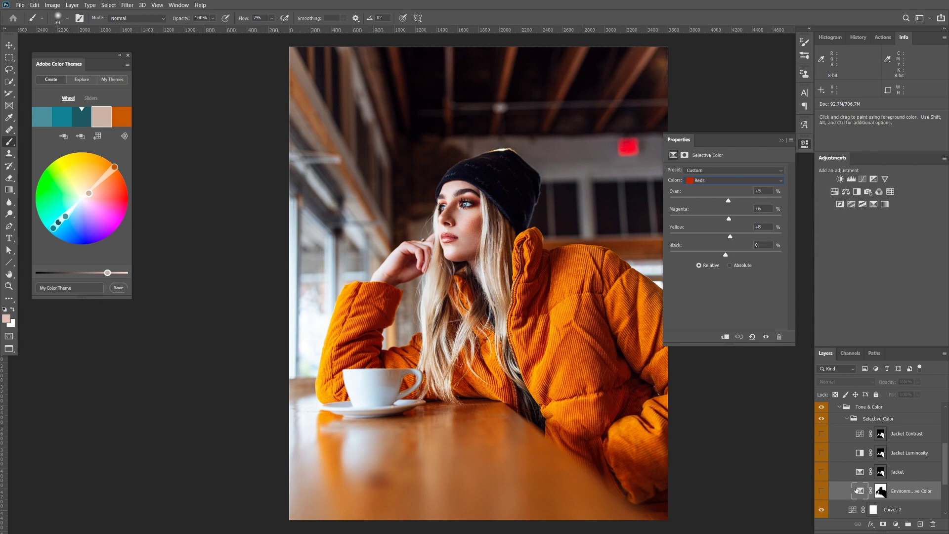
pyautogui.hotkey('ctrl', '\\')
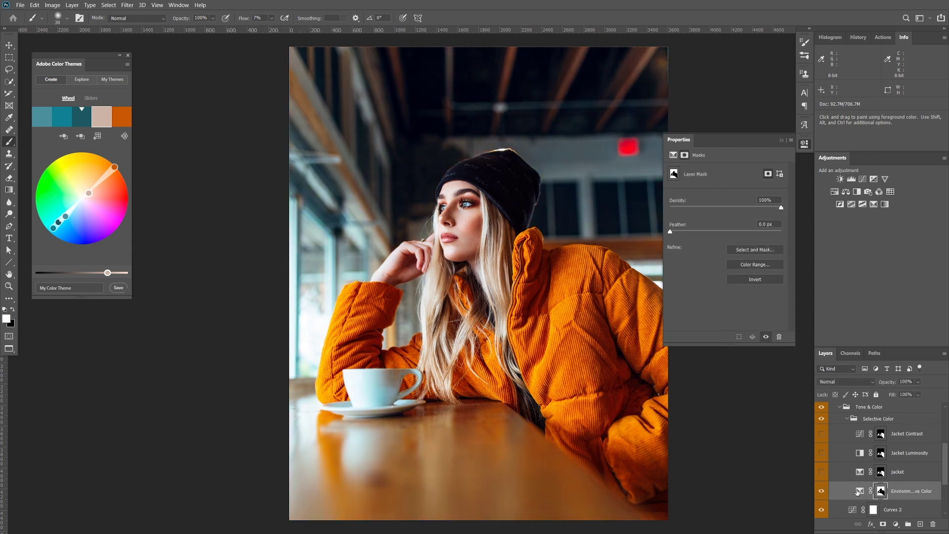
pyautogui.click(821, 491)
pyautogui.click(821, 491)
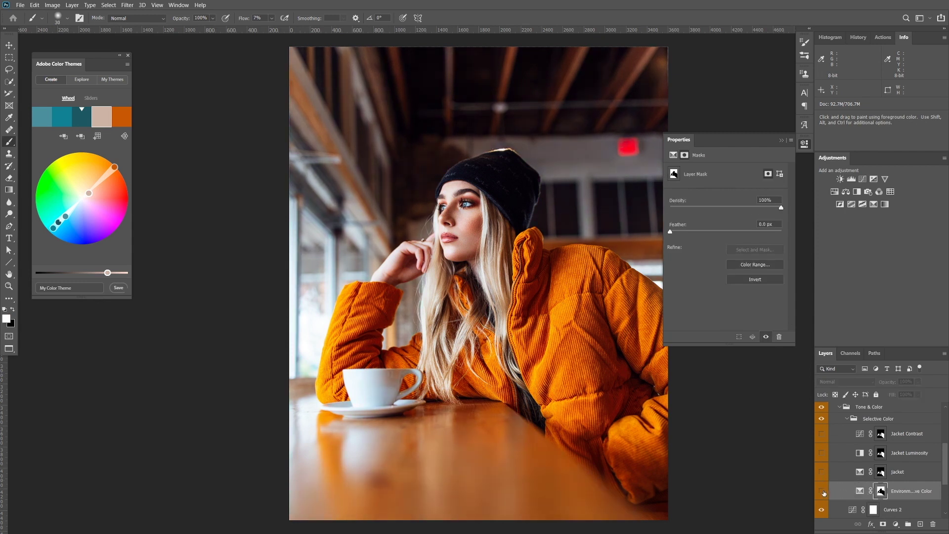
pyautogui.click(822, 492)
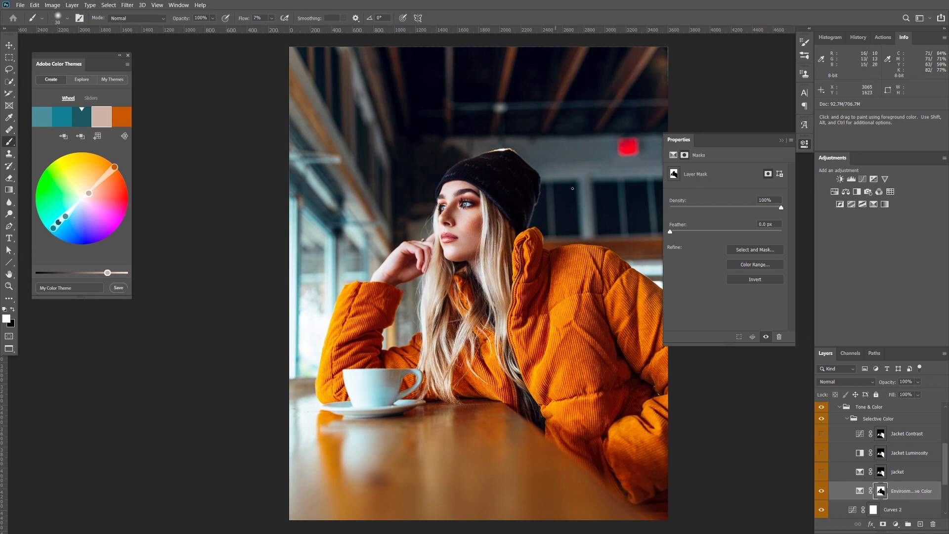
pyautogui.click(860, 492)
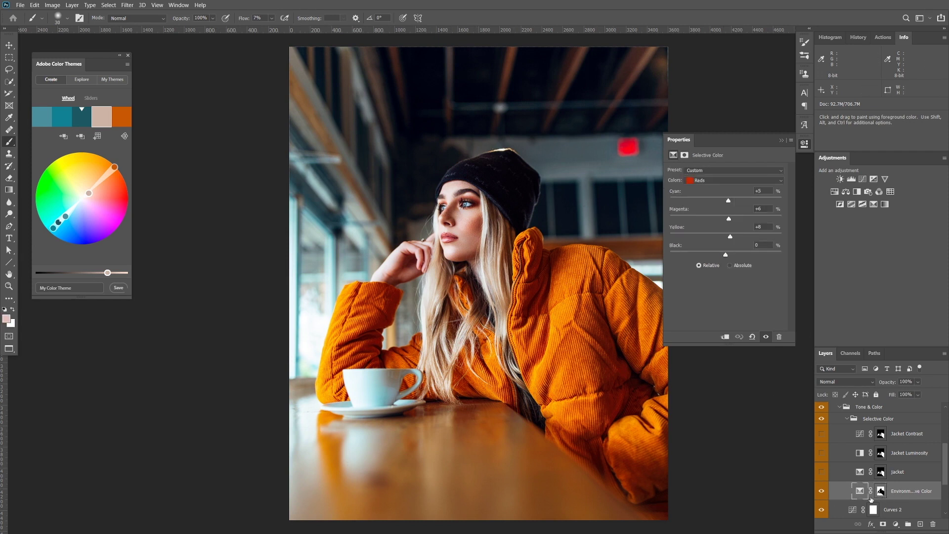
# Review the Environment adjustment's Yellows, Blues and Blacks colour ranges in Properties
pyautogui.click(733, 181)
pyautogui.press('Down')
pyautogui.press('Return')
pyautogui.scroll(-1, 725, 183)
pyautogui.scroll(-1, 727, 179)
pyautogui.click(727, 178)
pyautogui.click(730, 181)
pyautogui.click(731, 181)
pyautogui.click(719, 247)
pyautogui.scroll(1, 730, 176)
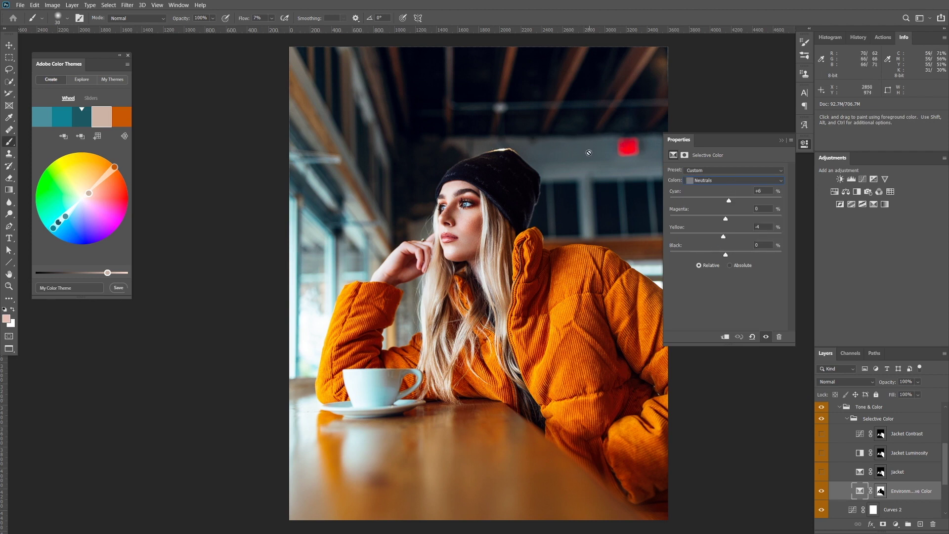
# Switch on the Jacket colour adjustment and check its Yellows range settings
pyautogui.click(881, 472)
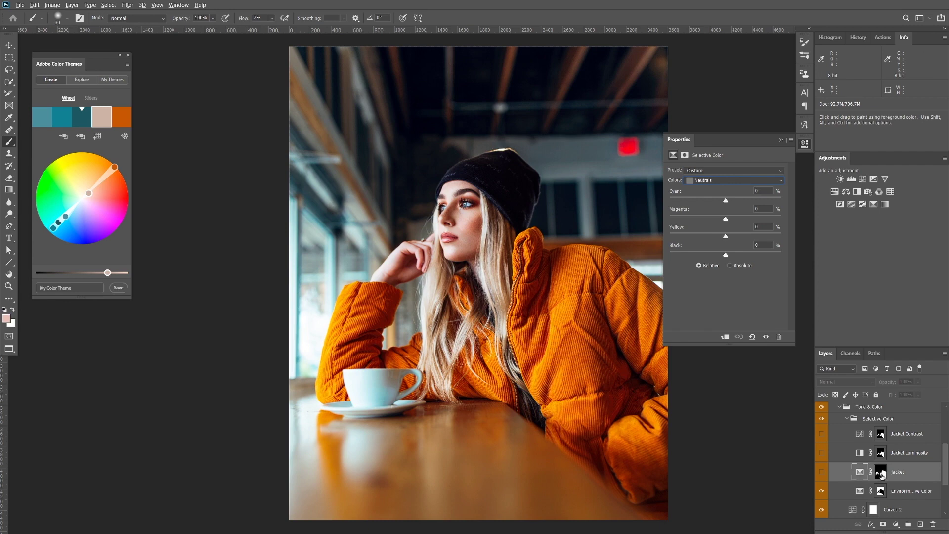
pyautogui.press('\\')
pyautogui.press('\\')
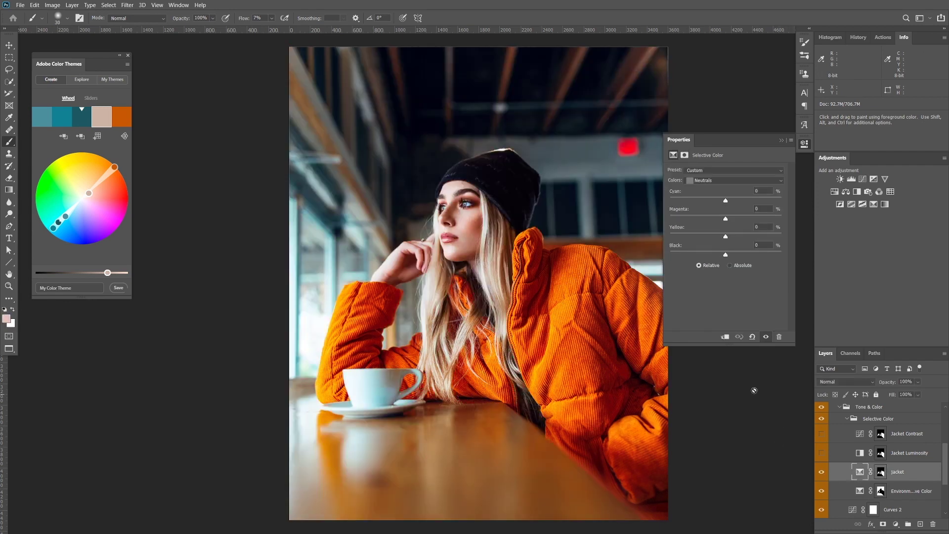
pyautogui.click(707, 180)
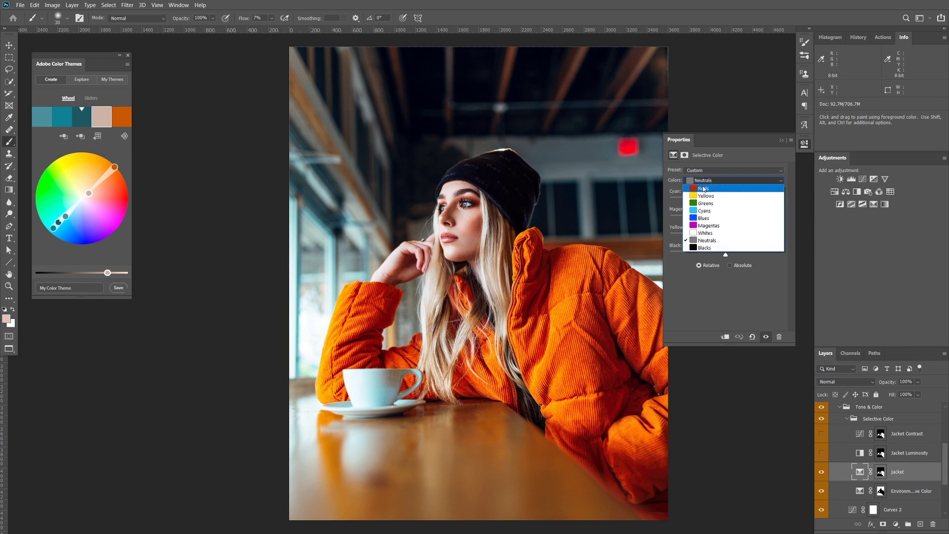
pyautogui.click(710, 196)
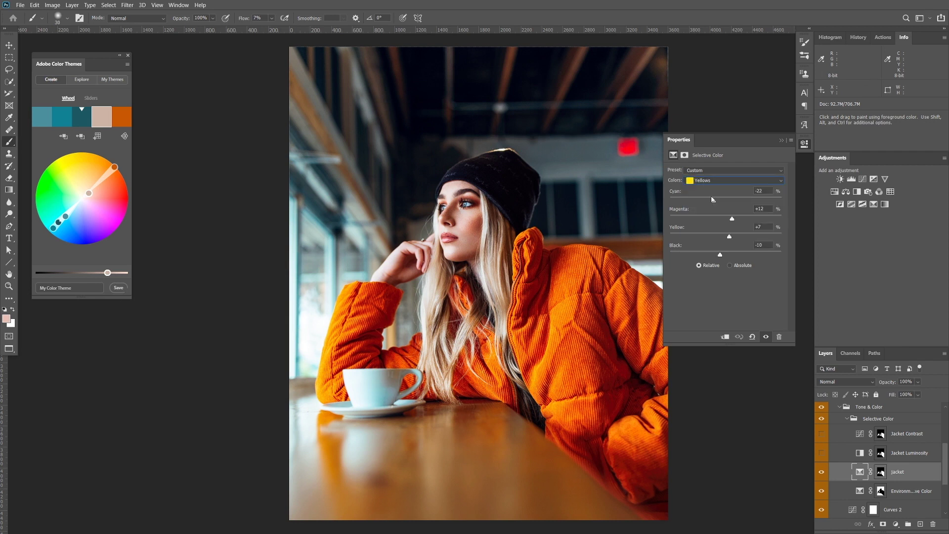
pyautogui.click(716, 180)
pyautogui.click(721, 198)
# Turn on the Jacket Luminosity and Jacket Contrast curves adjustments, comparing each on and off
pyautogui.click(859, 452)
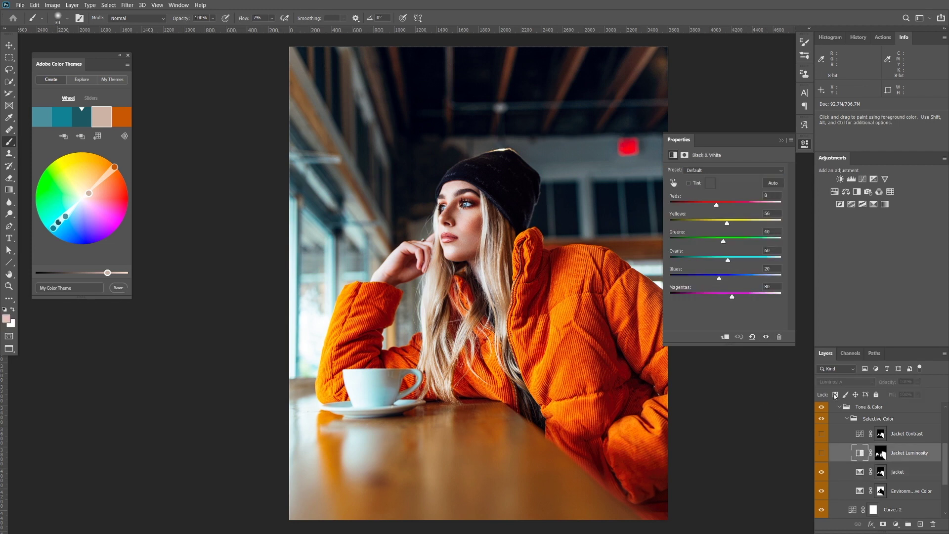
pyautogui.click(821, 452)
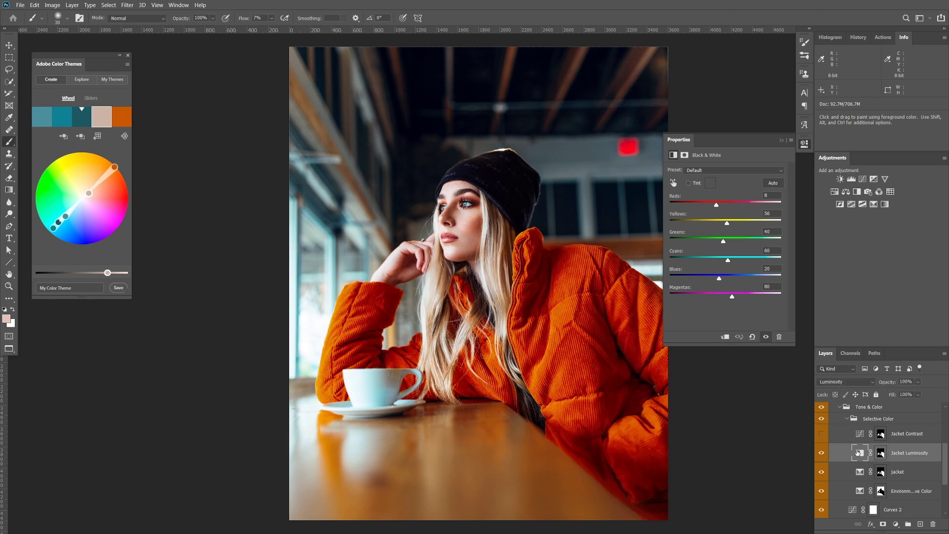
pyautogui.click(821, 452)
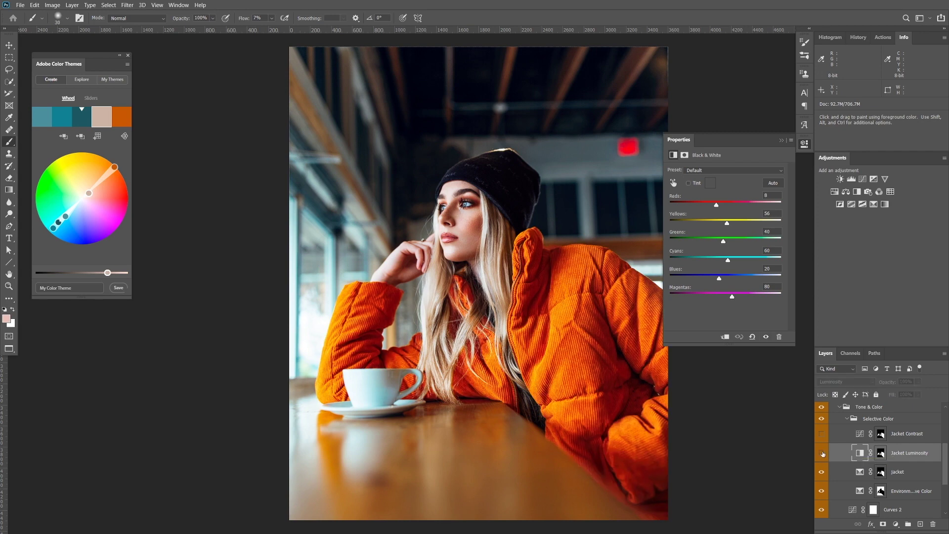
pyautogui.click(821, 453)
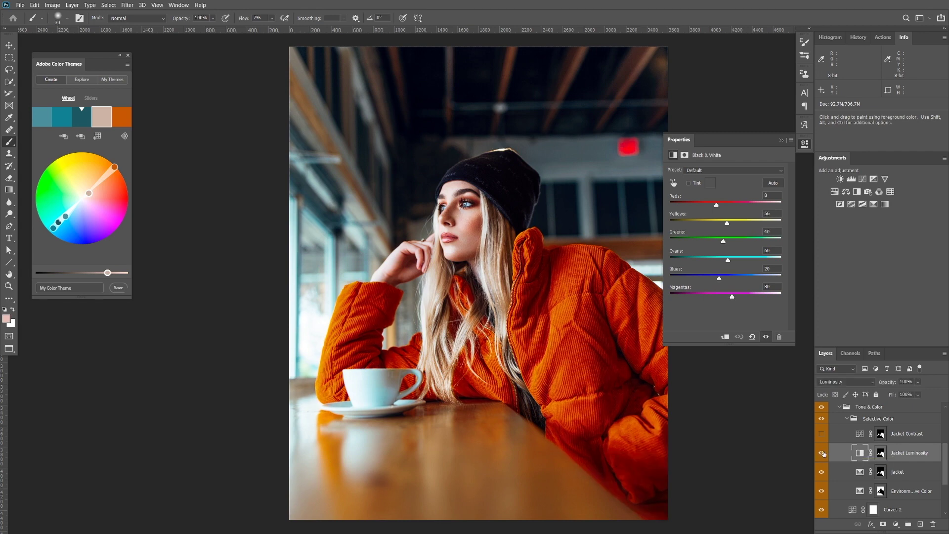
pyautogui.click(859, 433)
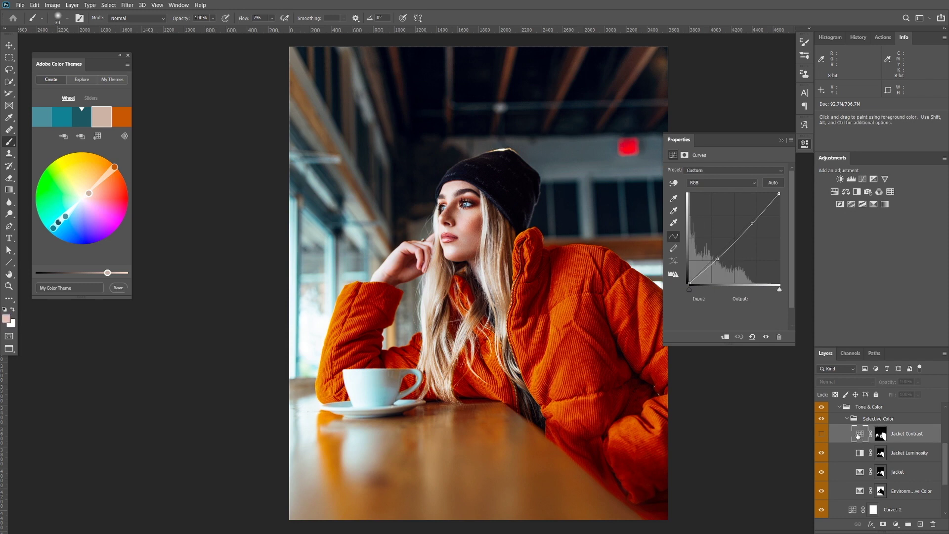
pyautogui.click(821, 434)
pyautogui.click(821, 435)
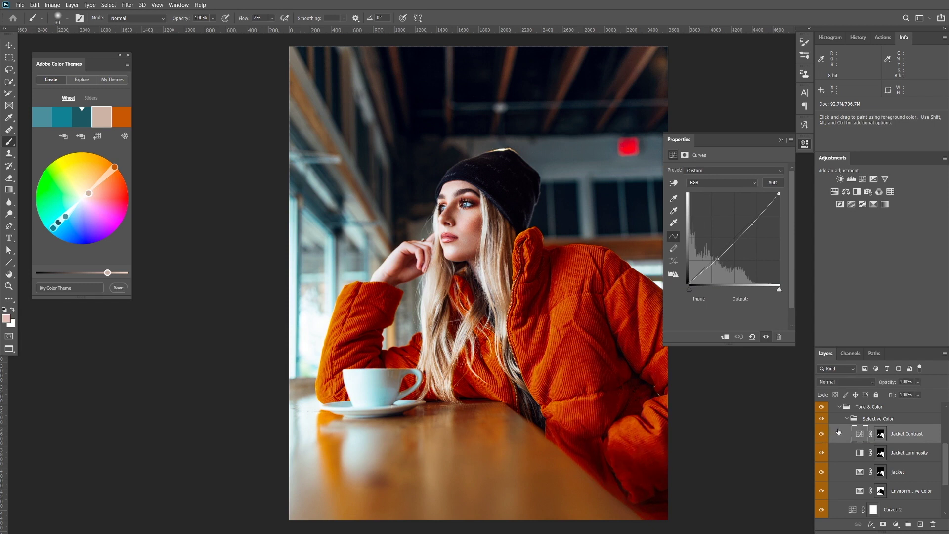
pyautogui.scroll(2, 847, 442)
# Collapse the Selective Color and Tone & Color groups, then enable Subject Separation and target its mask
pyautogui.click(847, 443)
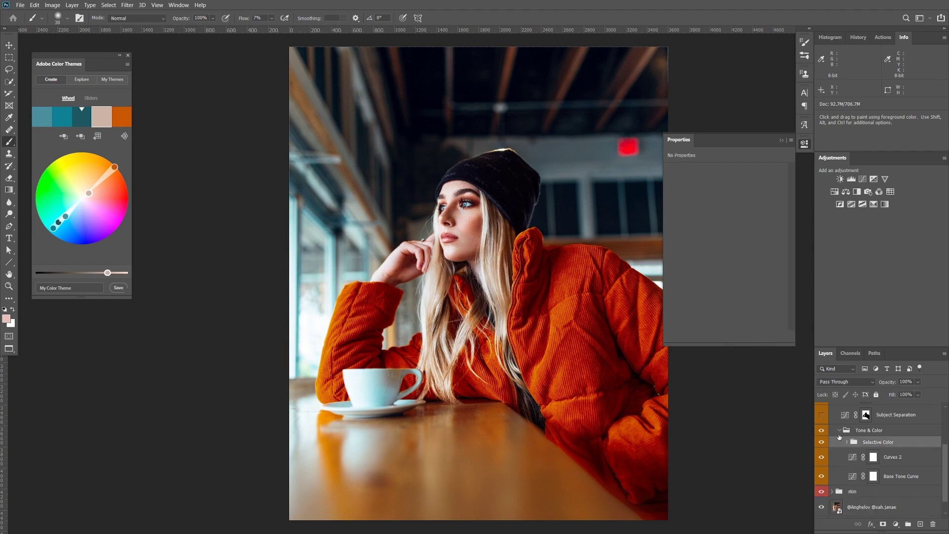
pyautogui.click(839, 430)
pyautogui.click(821, 497)
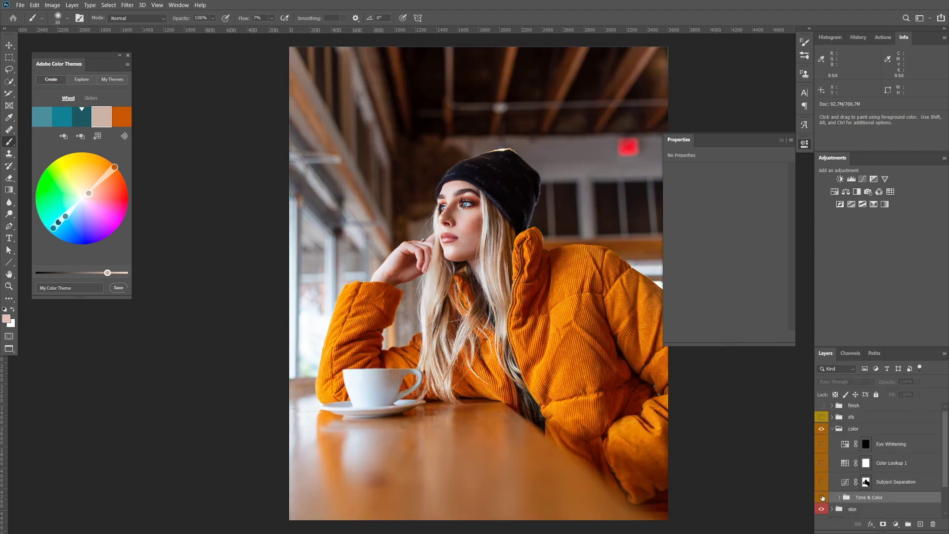
pyautogui.click(821, 497)
pyautogui.click(846, 482)
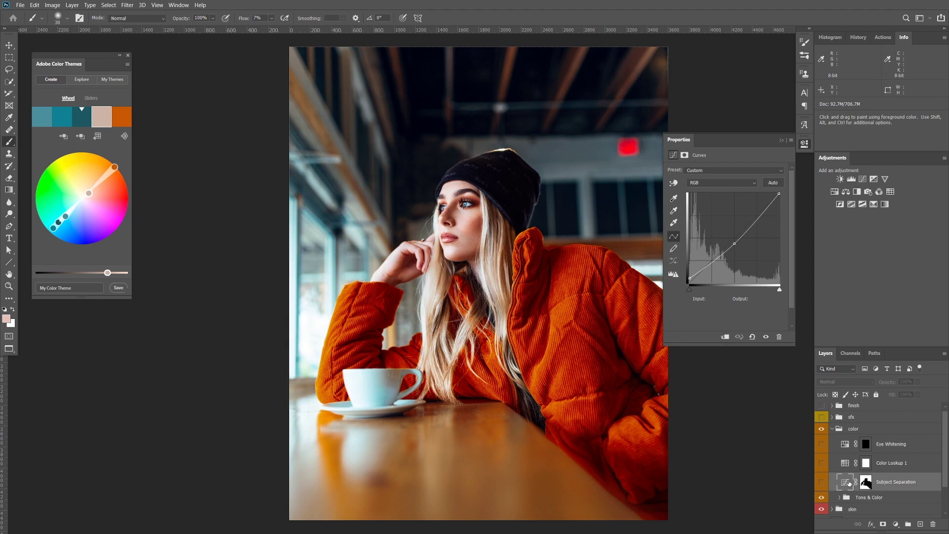
pyautogui.click(821, 483)
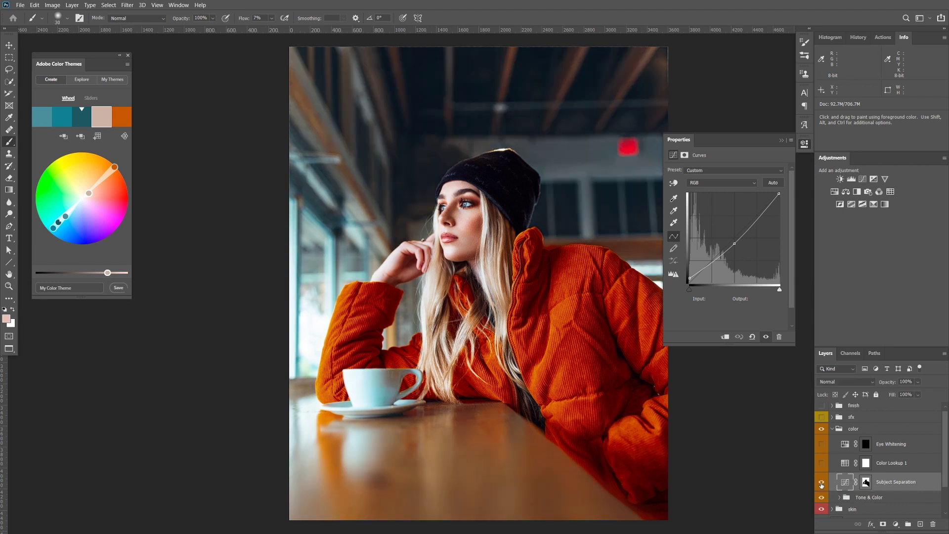
pyautogui.click(865, 482)
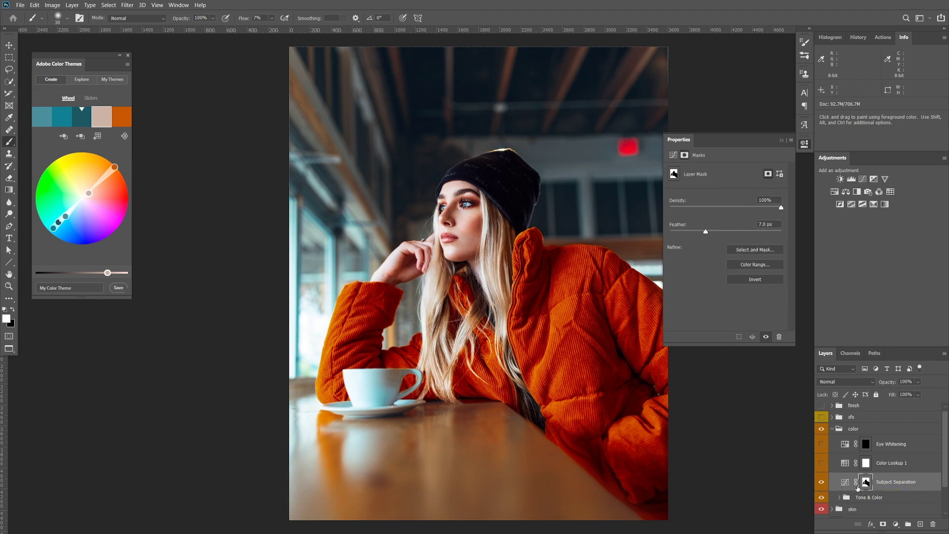
# Turn on the Color Lookup 1 adjustment
pyautogui.click(845, 463)
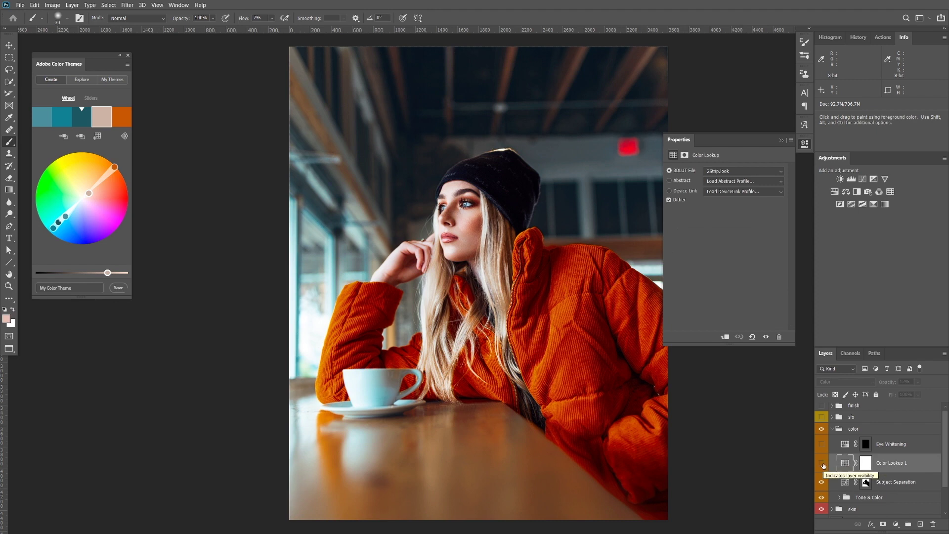
pyautogui.click(822, 463)
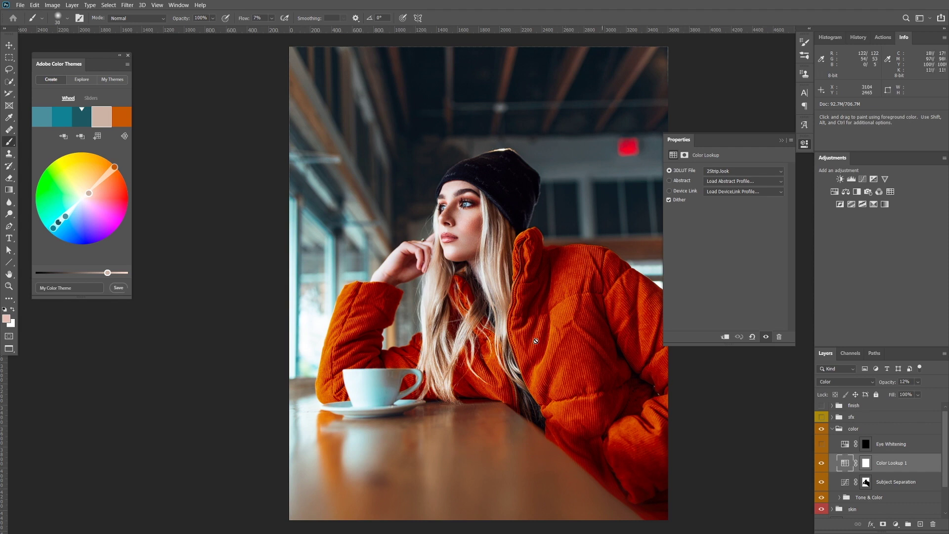
pyautogui.click(8, 45)
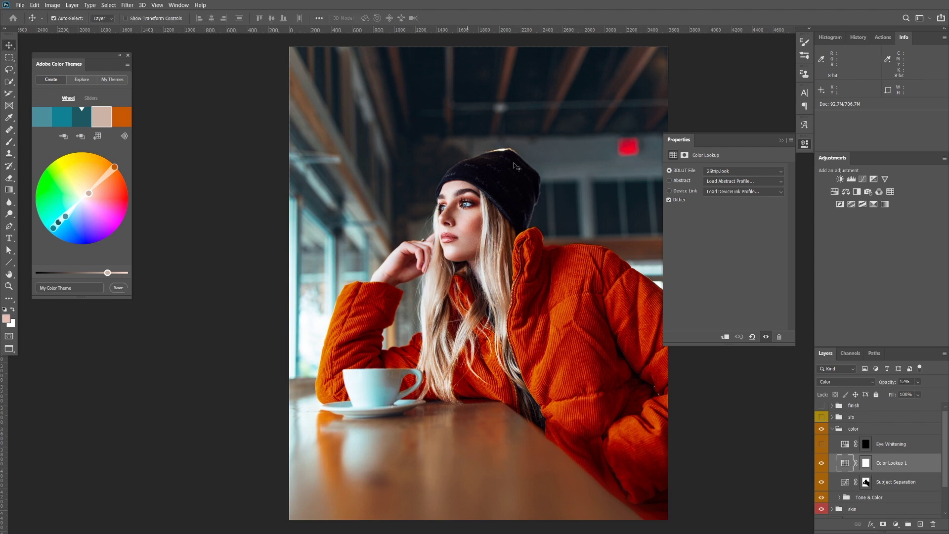
# Turn on Eye Whitening, preview its mask overlay, then collapse the color group and fit the photo
pyautogui.click(845, 445)
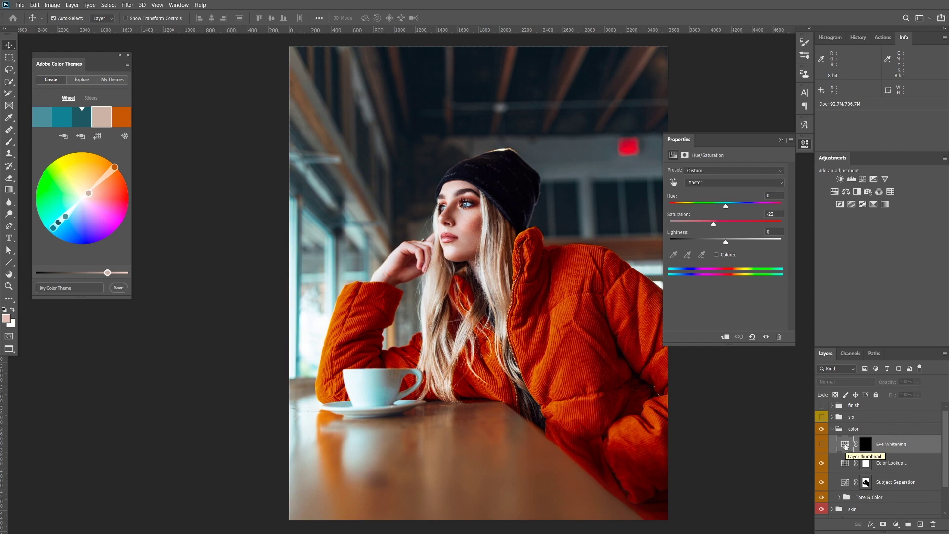
pyautogui.hotkey('ctrl', '1')
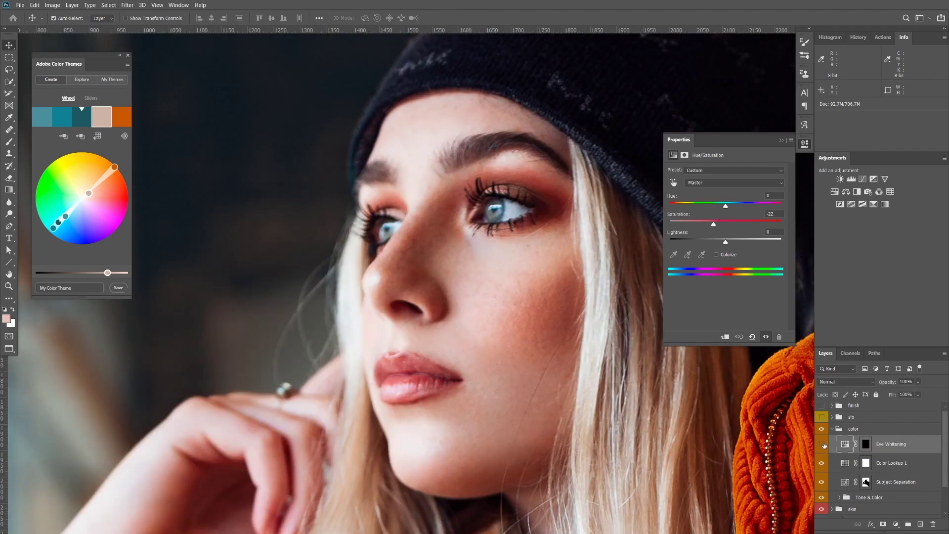
pyautogui.click(822, 445)
pyautogui.keyDown('alt'); pyautogui.keyDown('shift'); pyautogui.click(865, 443); pyautogui.keyUp('shift'); pyautogui.keyUp('alt')
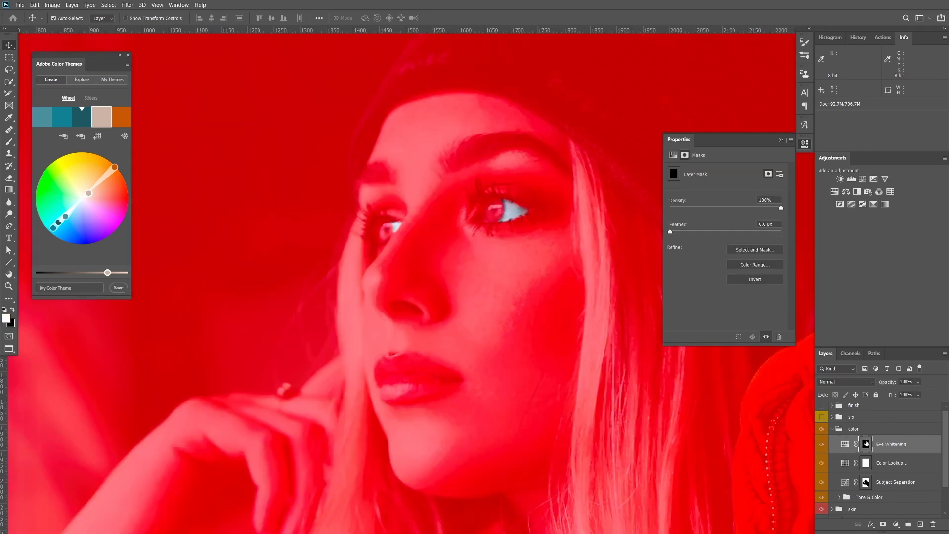
pyautogui.keyDown('alt'); pyautogui.keyDown('shift'); pyautogui.click(866, 443); pyautogui.keyUp('shift'); pyautogui.keyUp('alt')
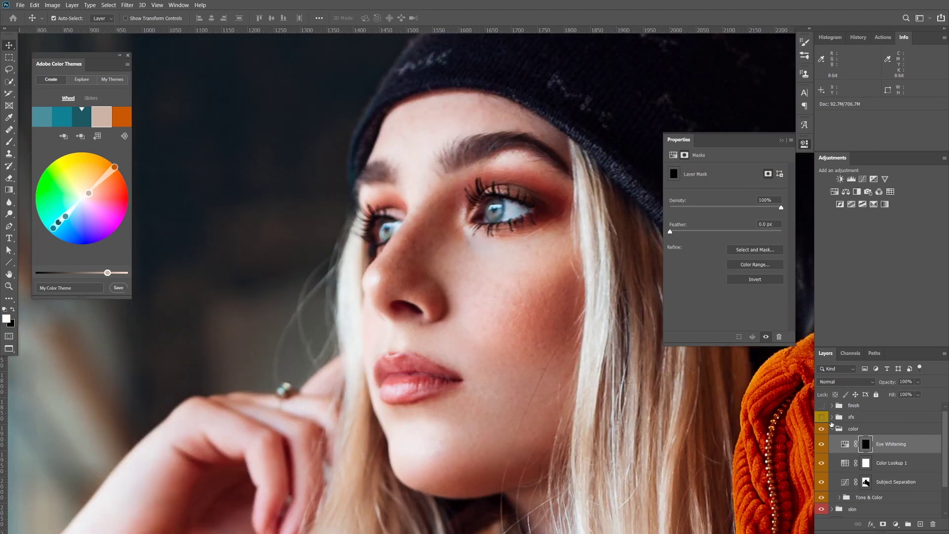
pyautogui.click(832, 429)
pyautogui.hotkey('ctrl', '-')
pyautogui.hotkey('ctrl', '-')
pyautogui.hotkey('ctrl', '-')
pyautogui.hotkey('ctrl', '-')
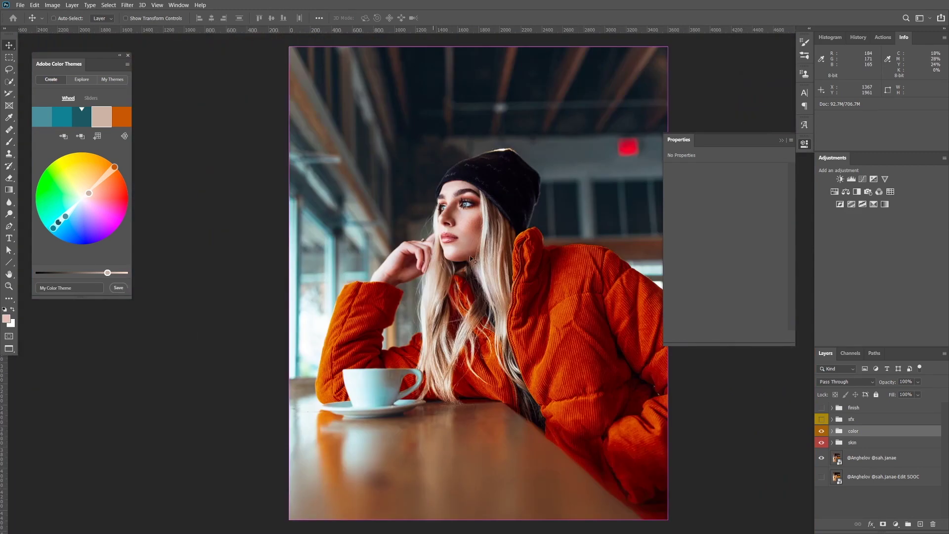
# Compare the color group on and off, then expand the sfx and color groups
pyautogui.click(821, 431)
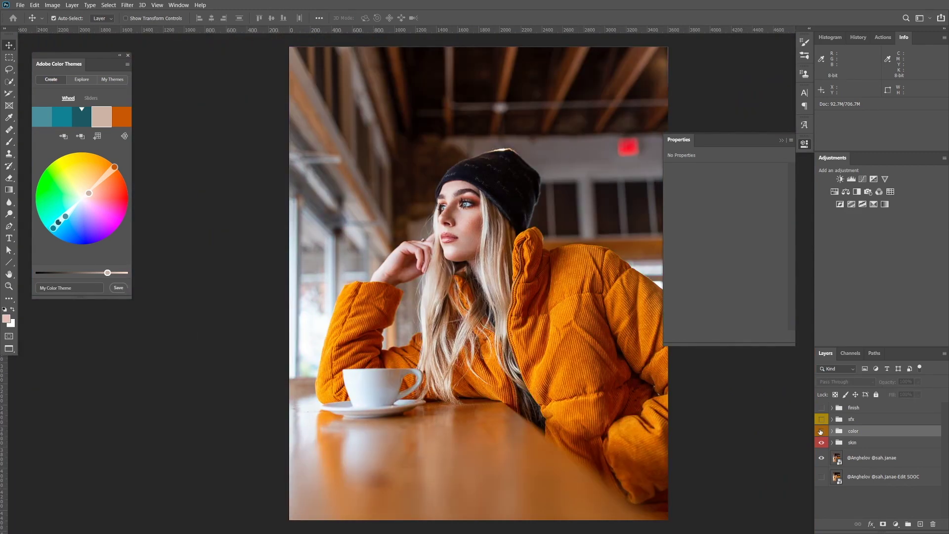
pyautogui.click(820, 430)
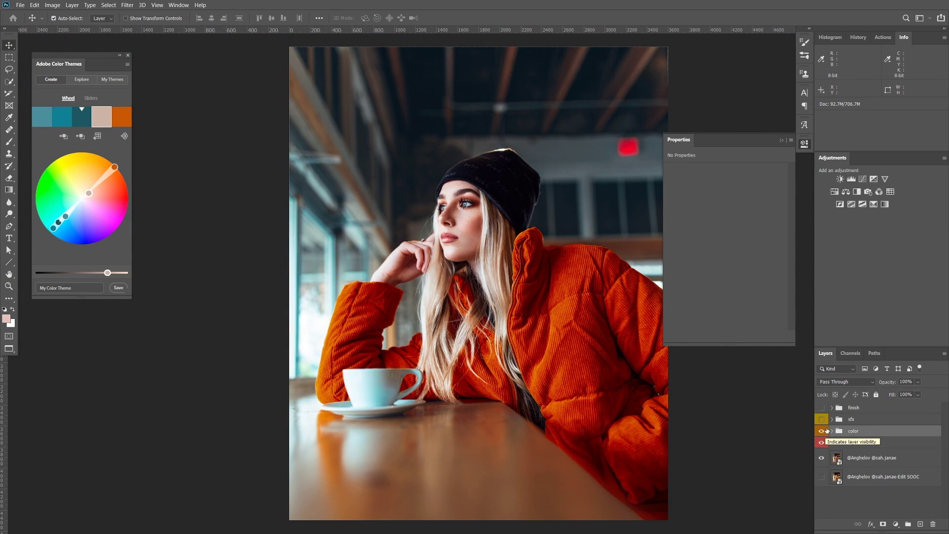
pyautogui.click(832, 419)
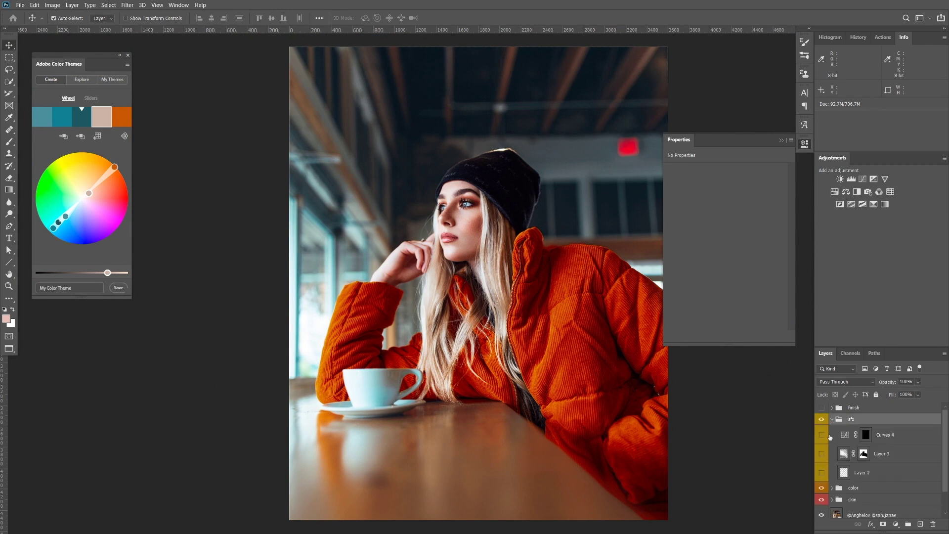
pyautogui.click(832, 487)
pyautogui.scroll(-2, 835, 492)
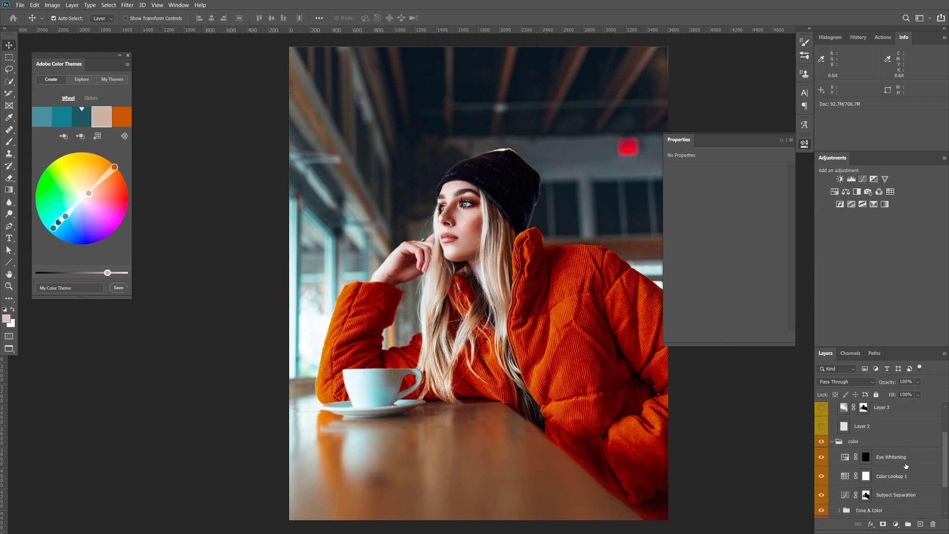
pyautogui.scroll(2, 899, 457)
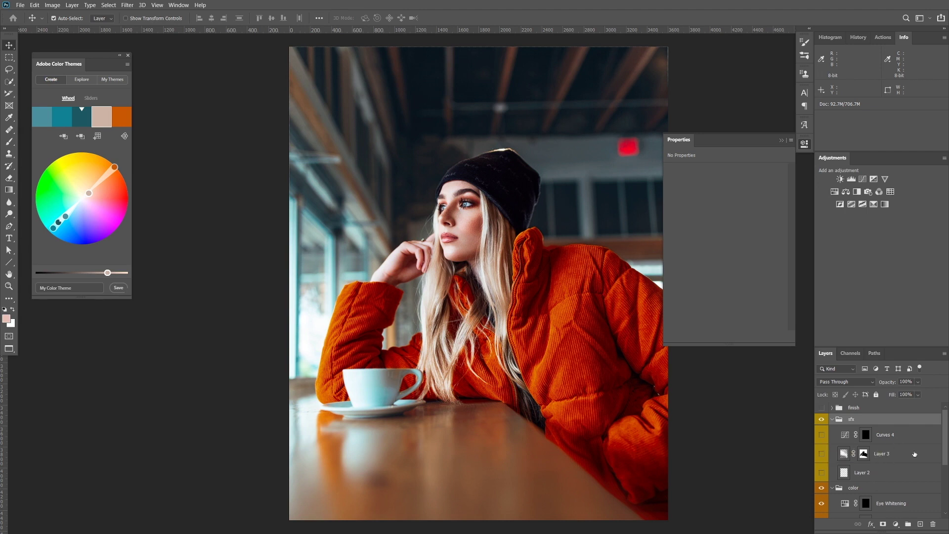
pyautogui.scroll(-3, 911, 455)
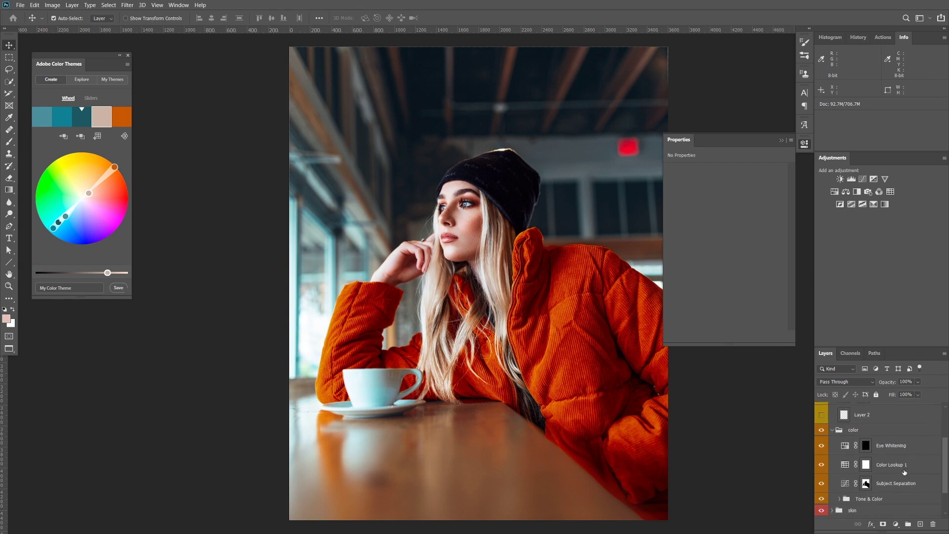
pyautogui.scroll(3, 905, 472)
# Rename the Curves 4 layer to 'Eye Enhancement'
pyautogui.doubleClick(884, 434)
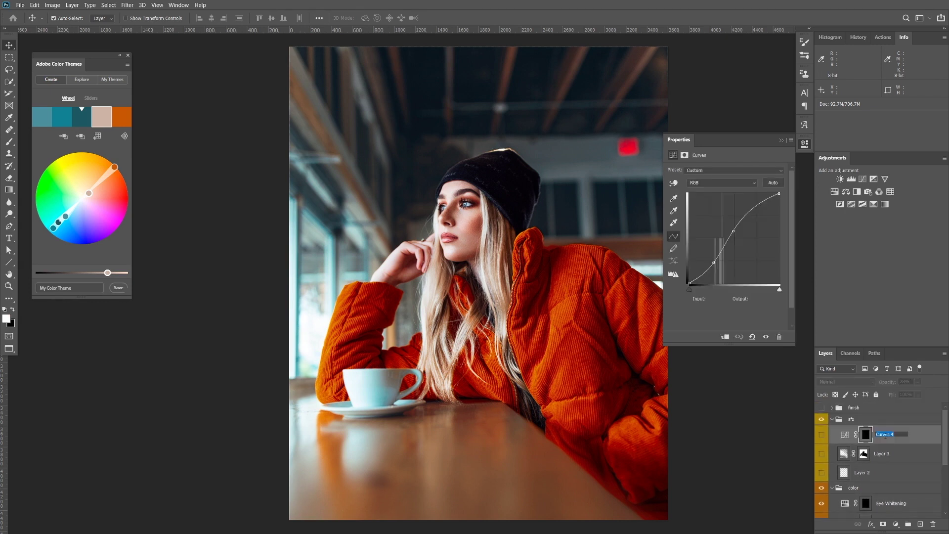
pyautogui.write('Eye Enhancement')
pyautogui.press('Return')
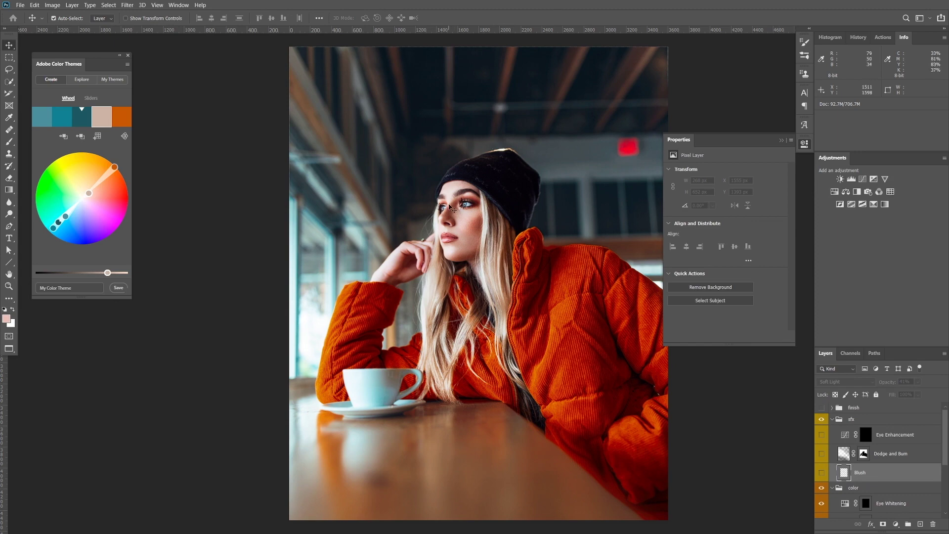
# Turn on the Blush layer in the sfx group
pyautogui.scroll(1, 445, 208)
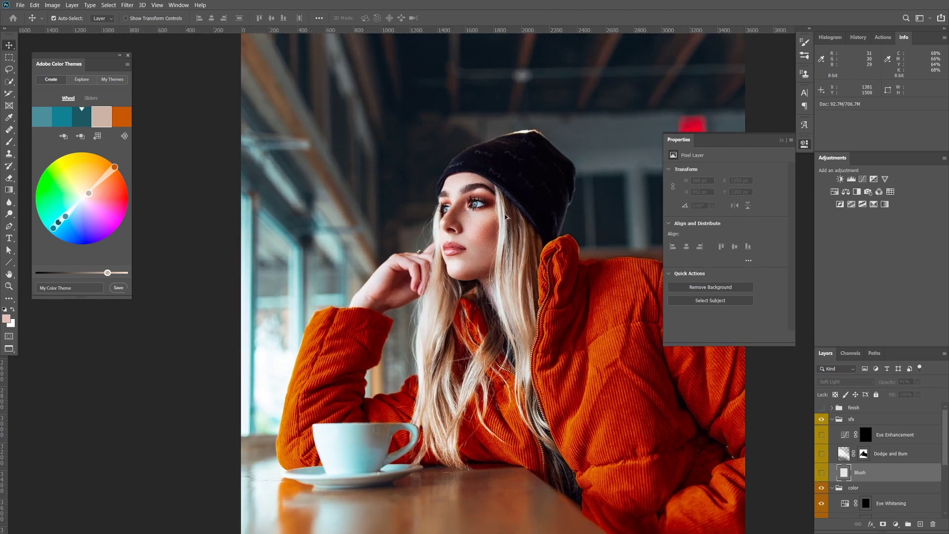
pyautogui.click(821, 472)
pyautogui.scroll(1, 482, 167)
pyautogui.scroll(2, 482, 168)
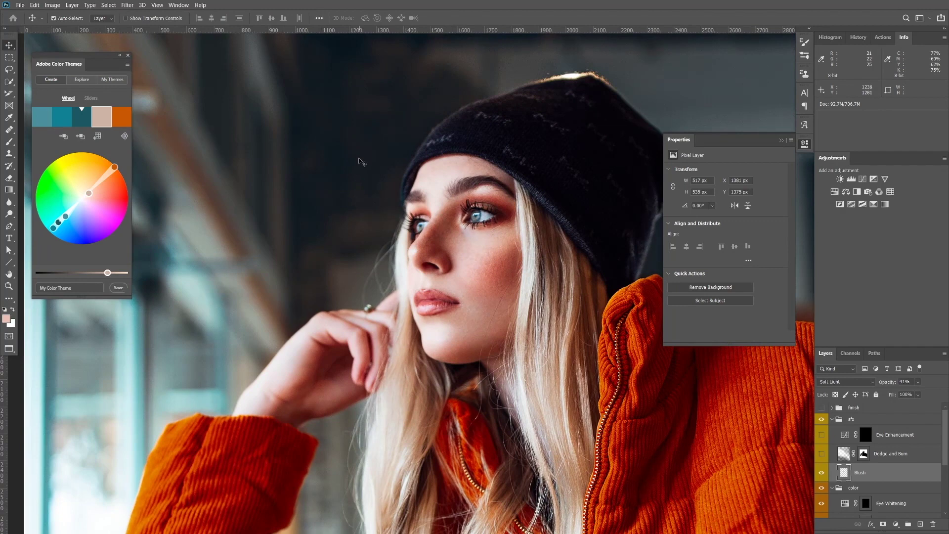
# Set the Brush tool flow to 4% with the Dodge and Burn layer selected, then fit the photo
pyautogui.press('b')
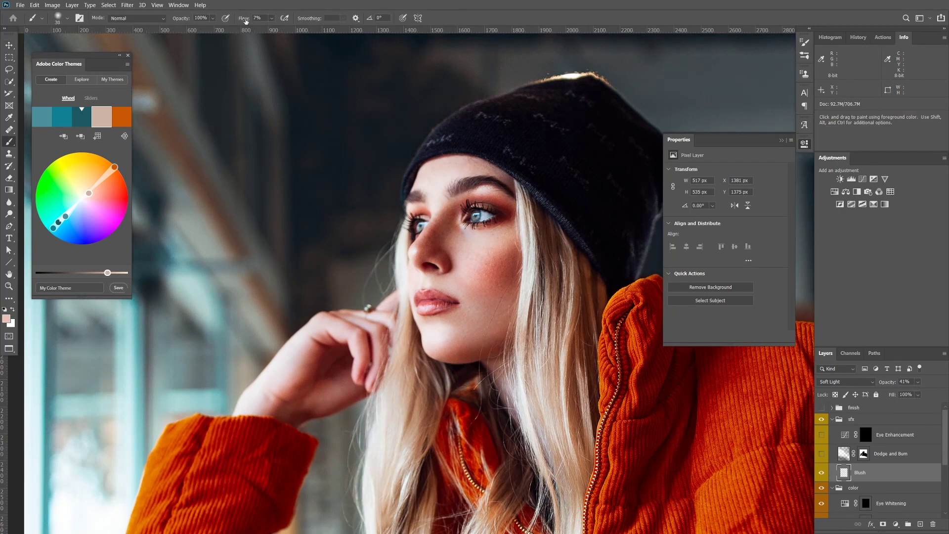
pyautogui.moveTo(245, 21); pyautogui.dragTo(241, 21)
pyautogui.click(883, 454)
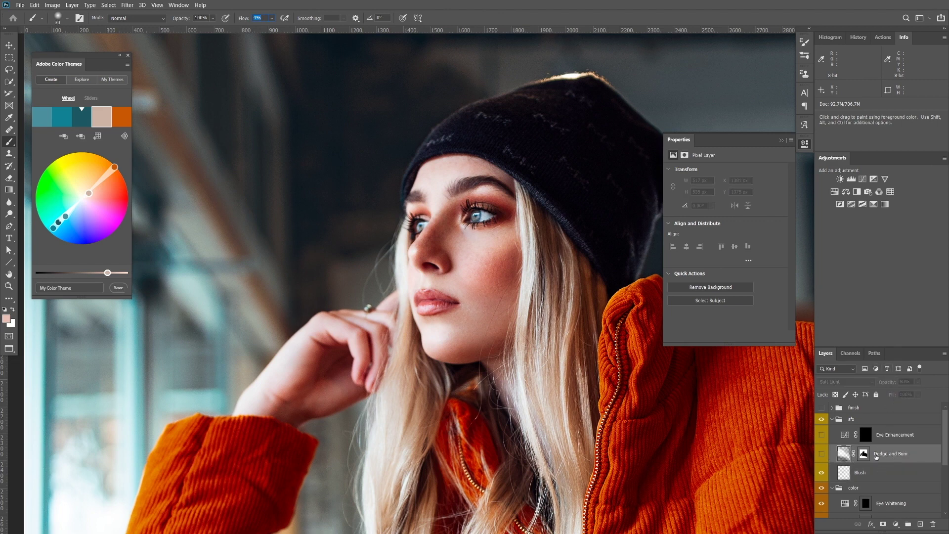
pyautogui.press('Return')
pyautogui.hotkey('ctrl', '0')
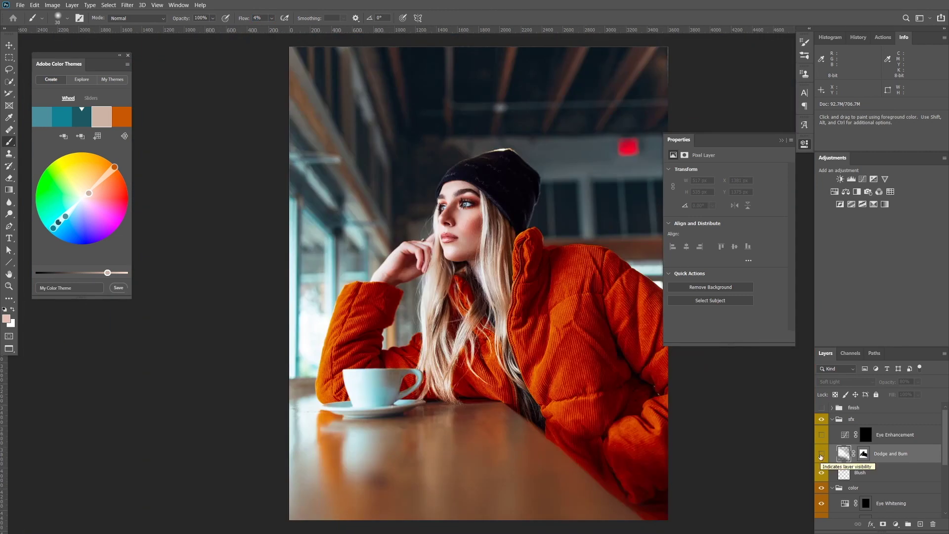
# Turn on the Dodge and Burn layer, compare it on and off, and briefly solo it
pyautogui.click(863, 455)
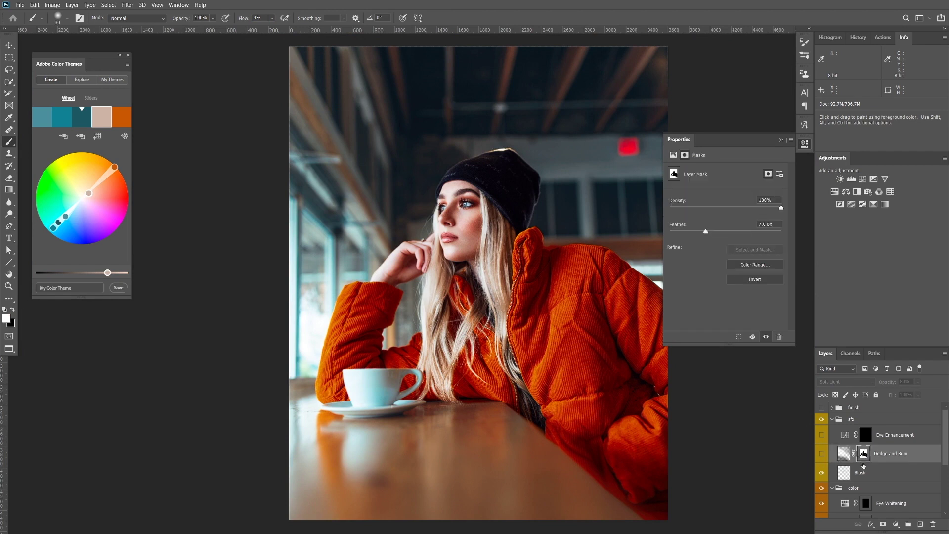
pyautogui.click(843, 457)
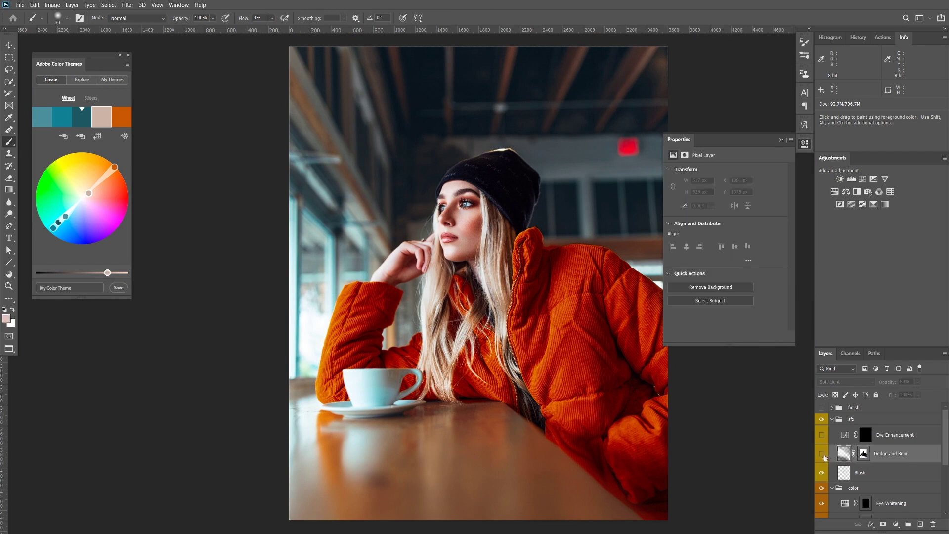
pyautogui.click(823, 456)
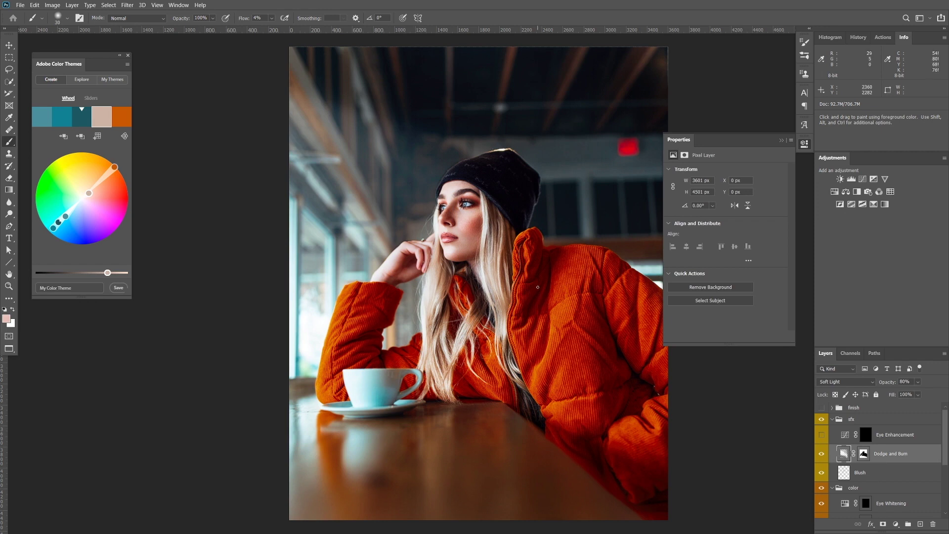
pyautogui.click(820, 454)
pyautogui.click(821, 455)
pyautogui.keyDown('alt'); pyautogui.click(821, 454); pyautogui.keyUp('alt')
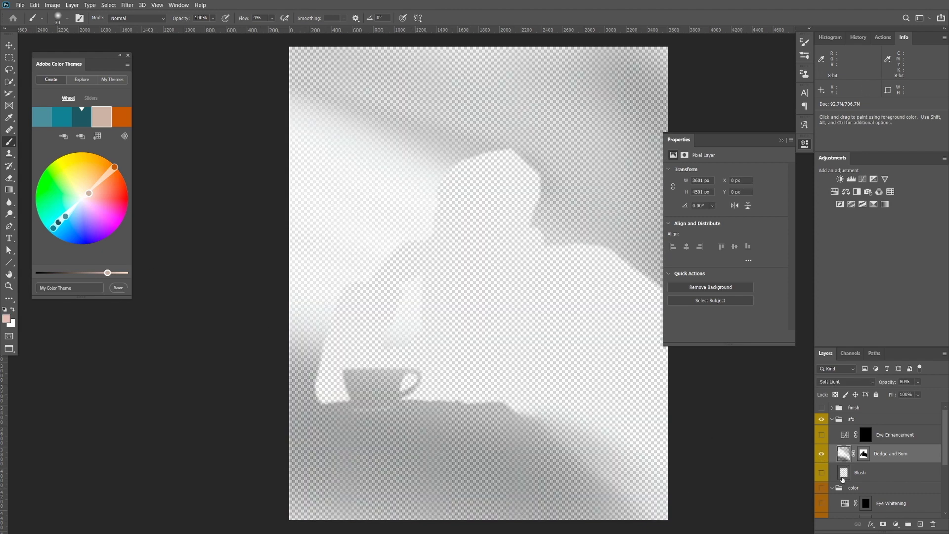
pyautogui.keyDown('alt'); pyautogui.click(822, 454); pyautogui.keyUp('alt')
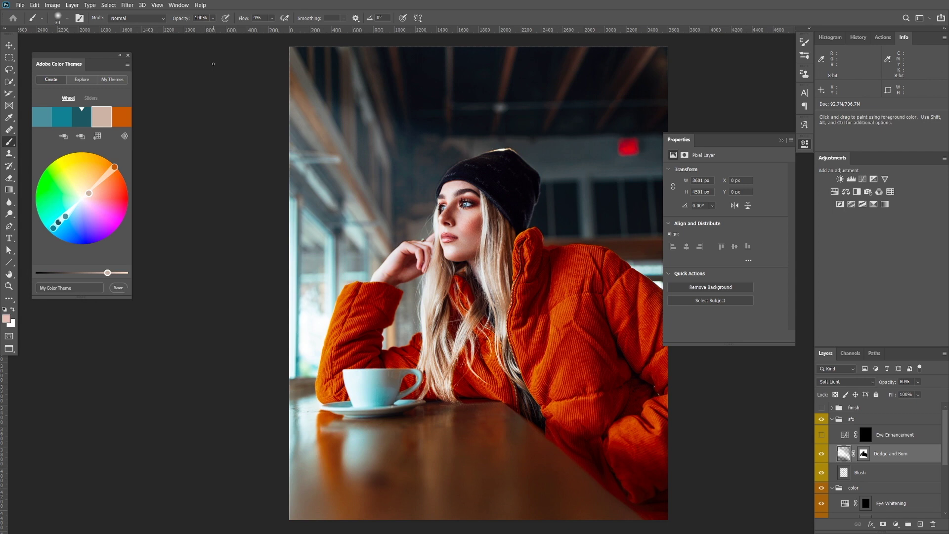
# Switch on the 28%-opacity Eye Enhancement curve and preview its mask overlay
pyautogui.click(844, 435)
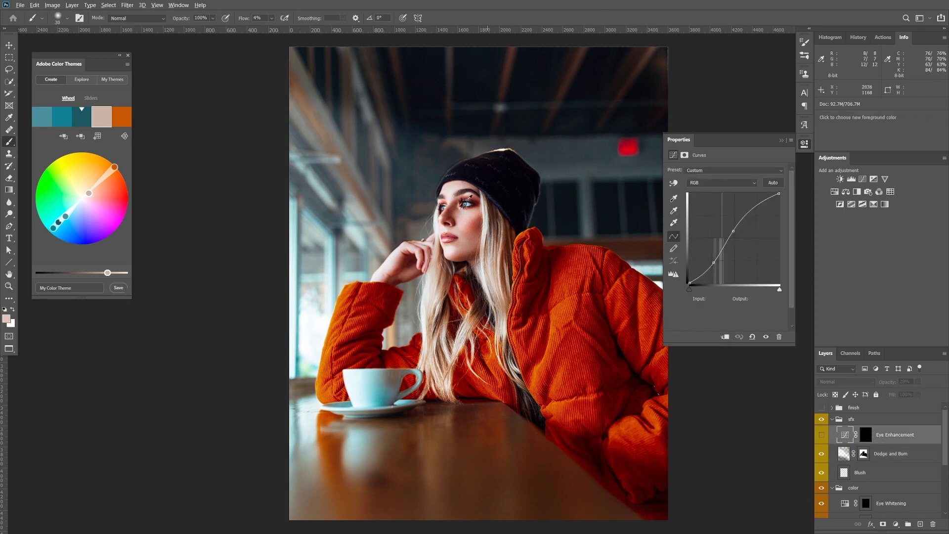
pyautogui.scroll(4, 449, 206)
pyautogui.click(821, 434)
pyautogui.click(865, 434)
pyautogui.press('\\')
pyautogui.press('\\')
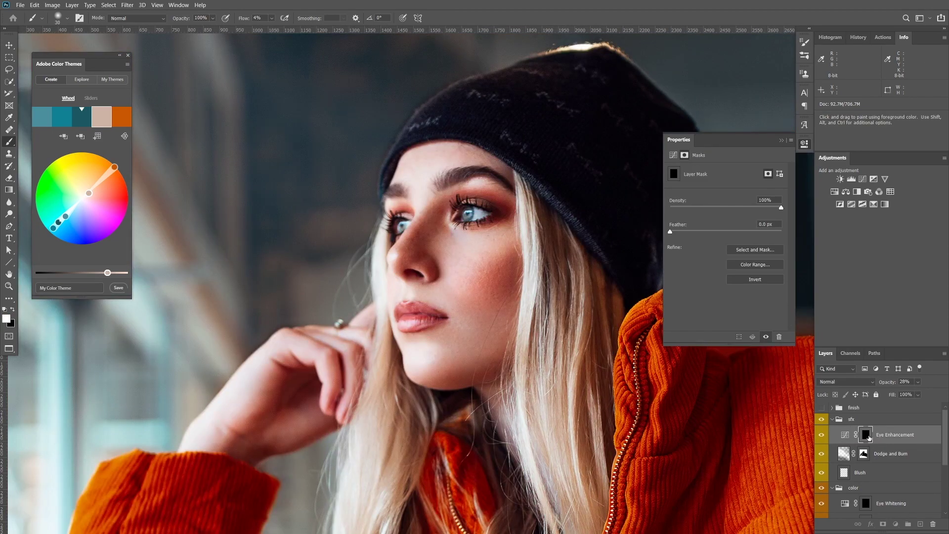
pyautogui.scroll(3, 439, 218)
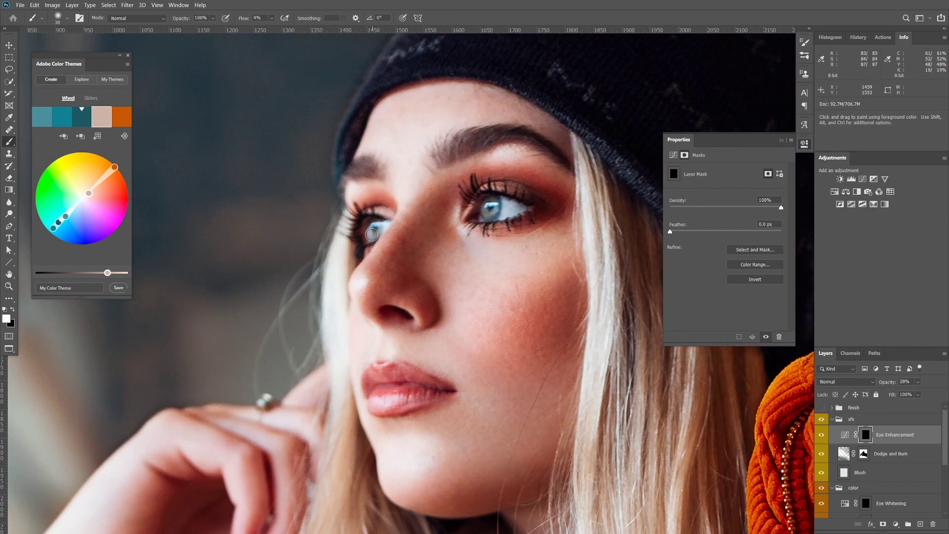
pyautogui.click(9, 45)
pyautogui.click(845, 434)
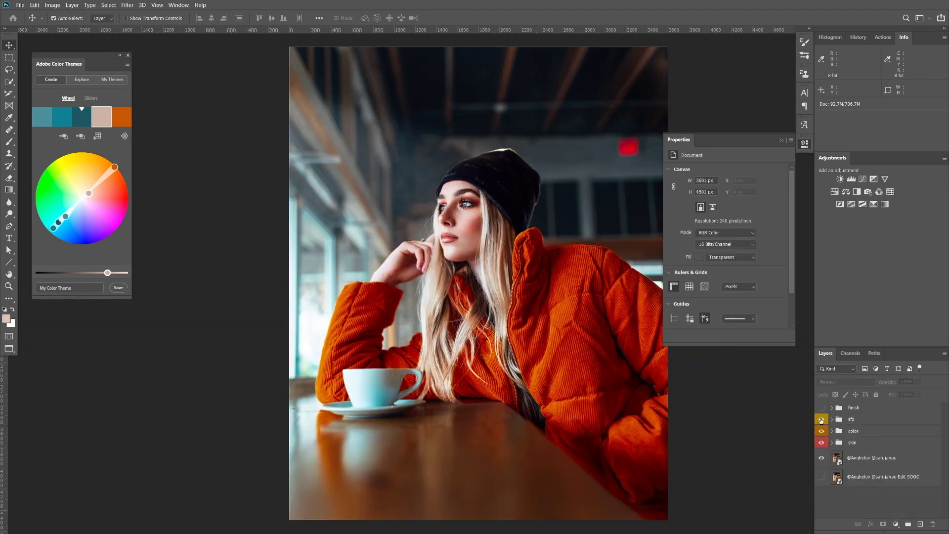
# Compare the portrait with the sfx group hidden and shown
pyautogui.click(821, 420)
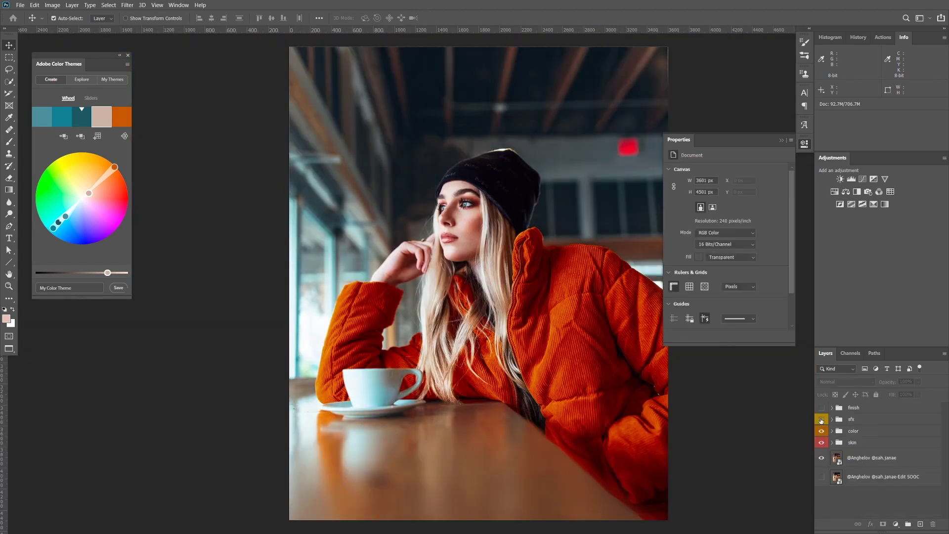
pyautogui.click(821, 420)
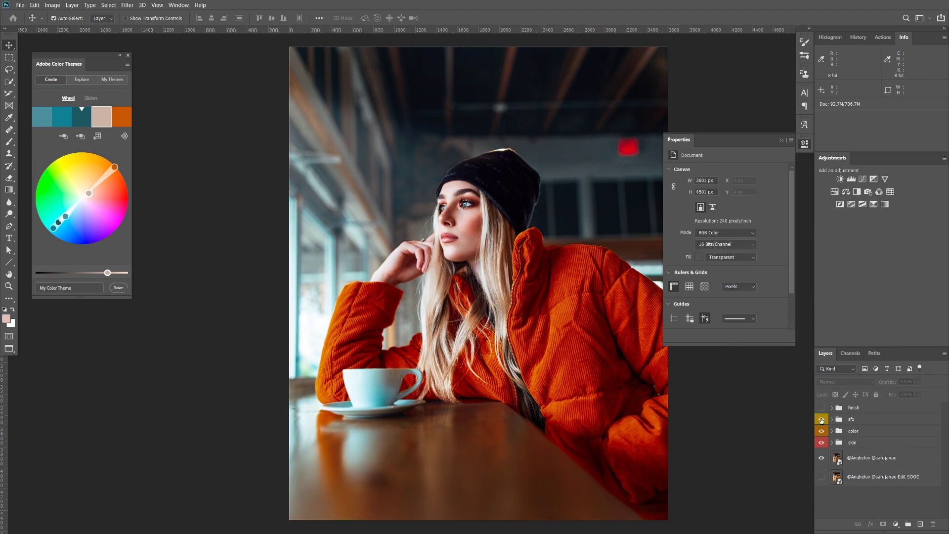
pyautogui.click(820, 420)
pyautogui.click(821, 420)
# Expand the finish group and Sharpening's Camera Raw smart filter, comparing Sharpening on and off
pyautogui.click(832, 408)
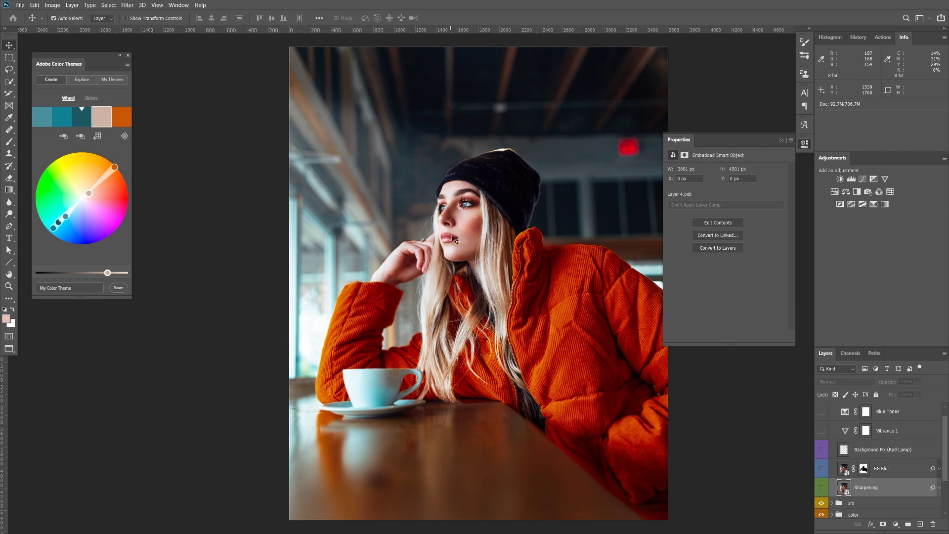
pyautogui.scroll(3, 452, 236)
pyautogui.click(938, 487)
pyautogui.scroll(-3, 883, 460)
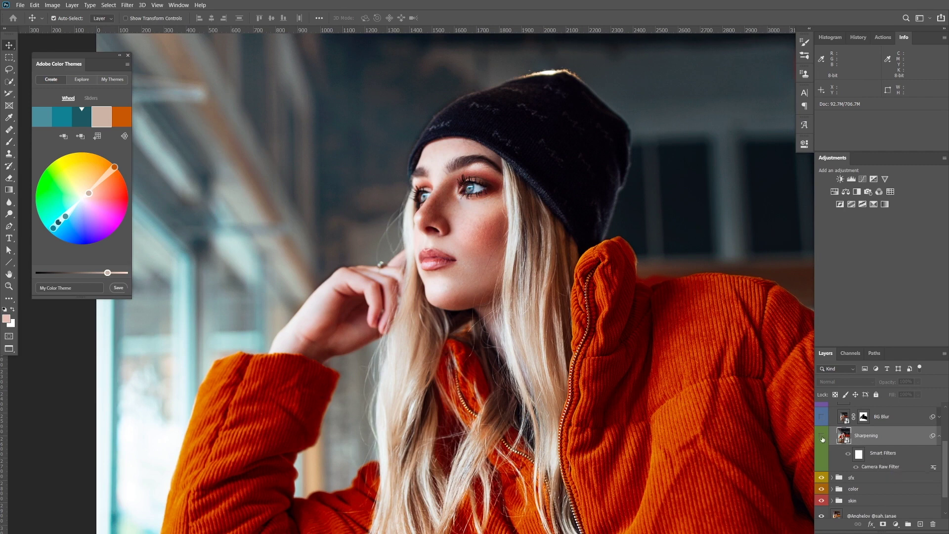
pyautogui.scroll(3, 465, 156)
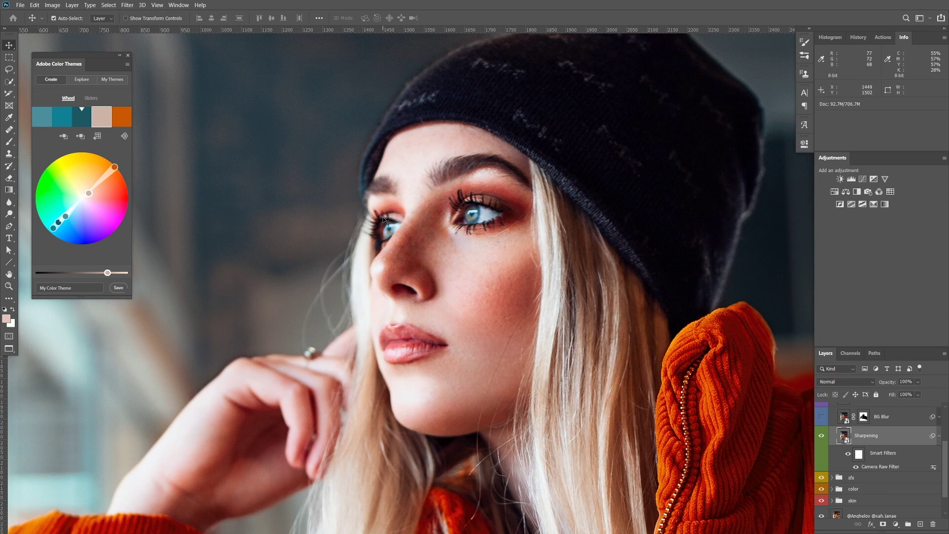
pyautogui.click(820, 437)
pyautogui.click(821, 436)
pyautogui.click(821, 437)
pyautogui.hotkey('ctrl', '0')
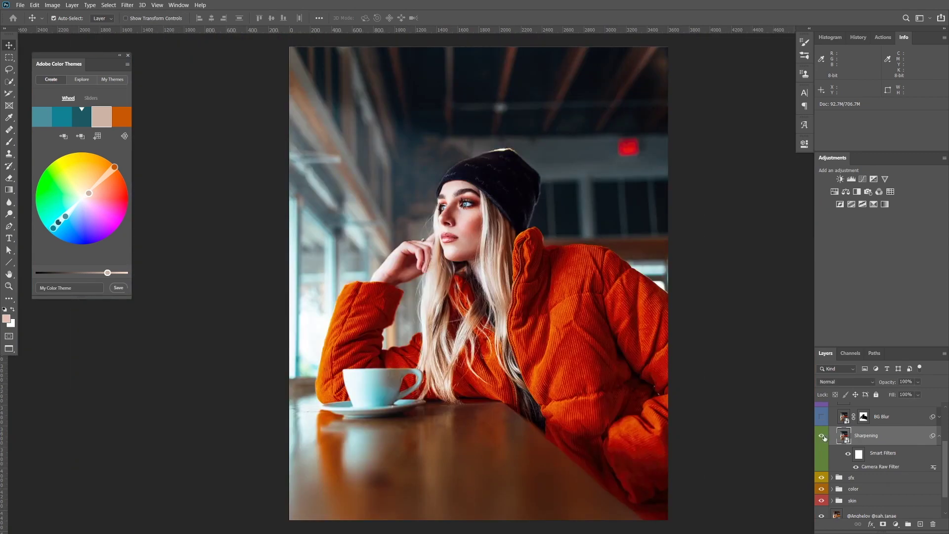
# Brush a Texture +38 Camera Raw adjustment over the eyes and brows, then apply it
pyautogui.doubleClick(879, 466)
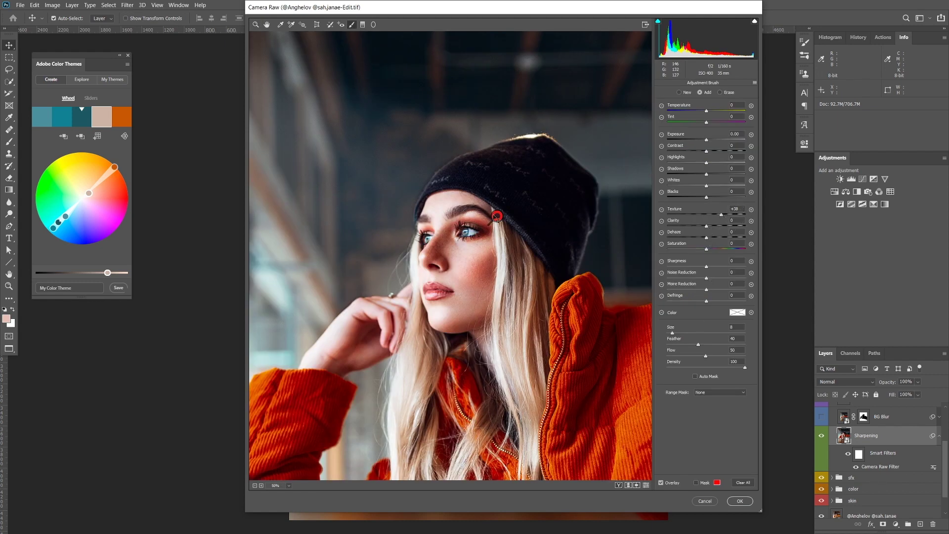
pyautogui.moveTo(496, 217); pyautogui.dragTo(466, 226)
pyautogui.click(702, 483)
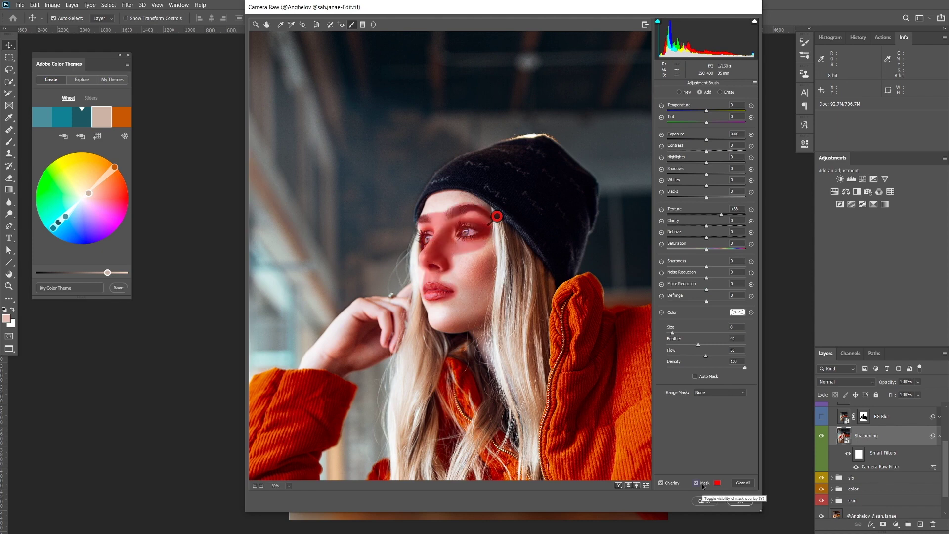
pyautogui.click(702, 483)
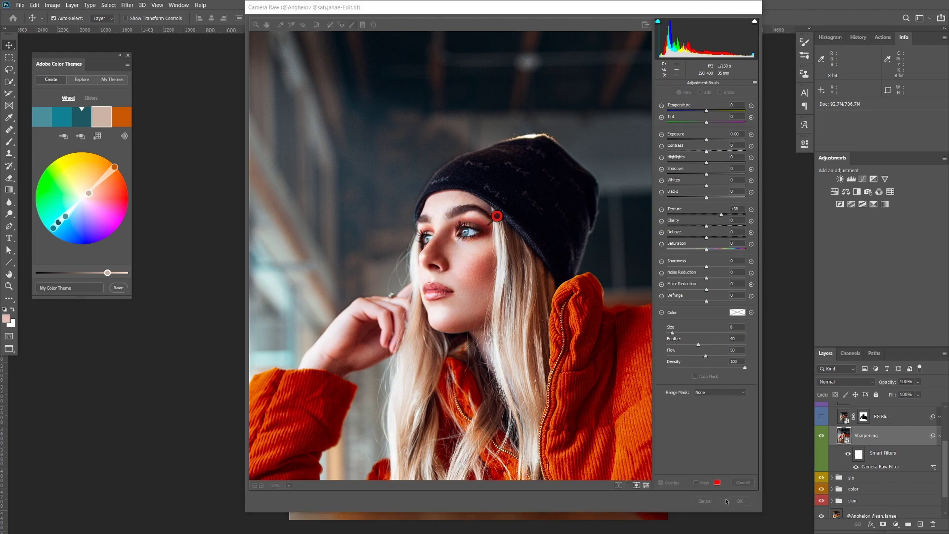
pyautogui.click(740, 501)
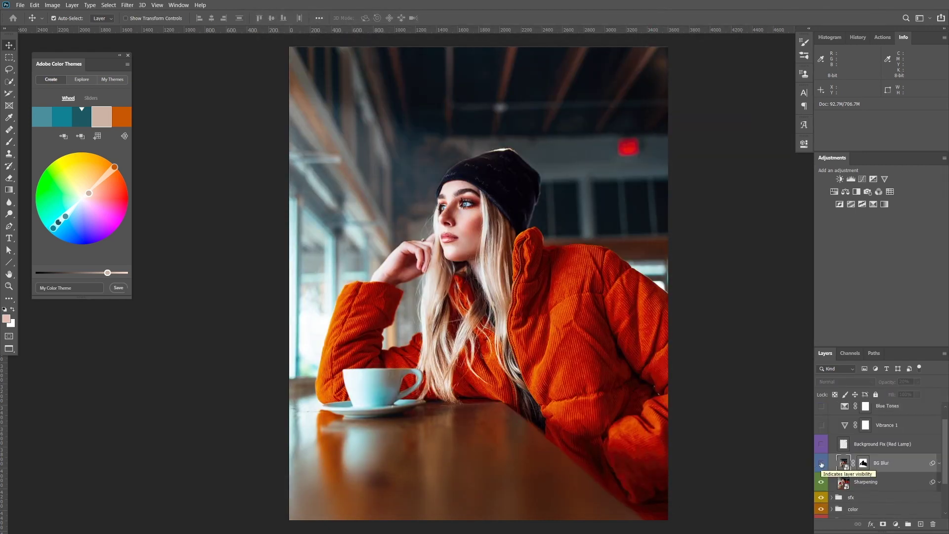
# Switch on the BG Blur layer, toggling it off and on to compare the background
pyautogui.click(820, 464)
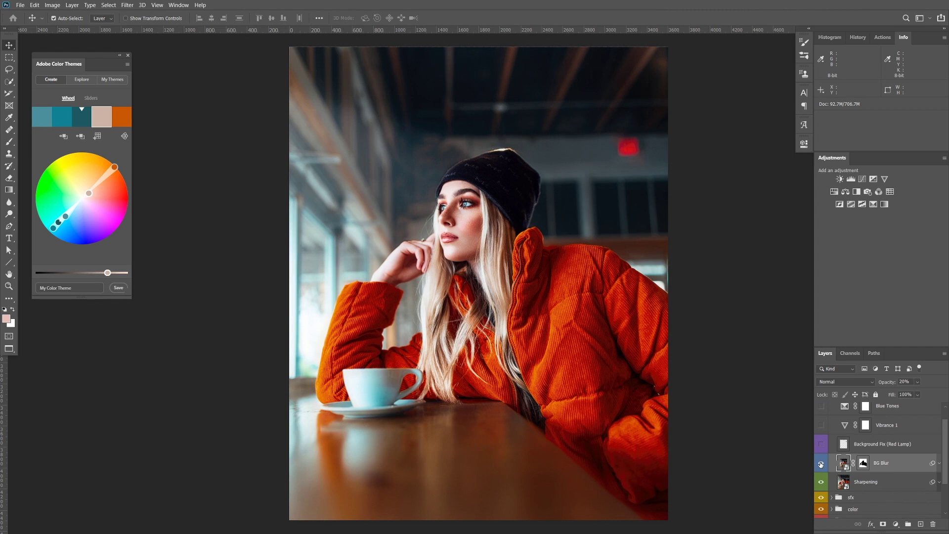
pyautogui.click(821, 463)
pyautogui.click(821, 464)
pyautogui.click(821, 464)
pyautogui.click(821, 464)
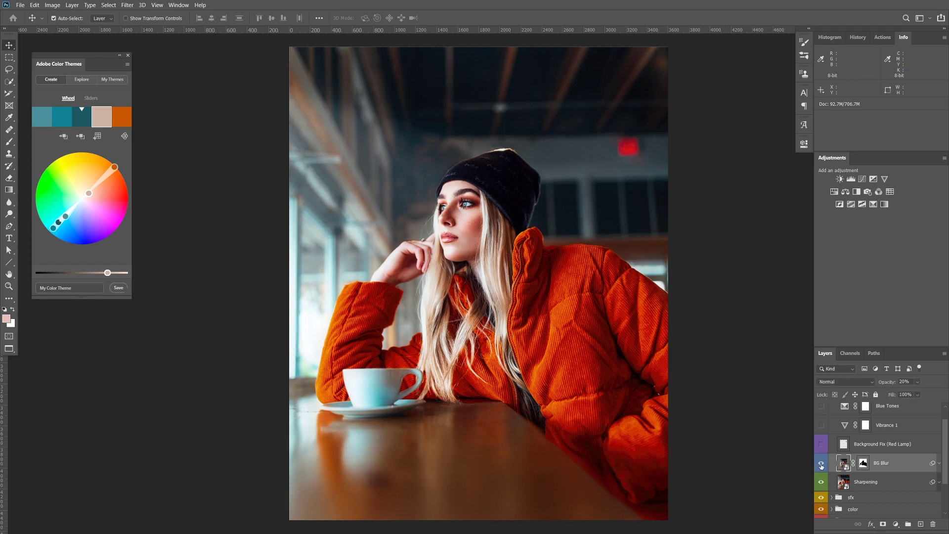
# Check the BG Blur Radial Blur smart filter (Amount 10), then set layer opacity to 20%
pyautogui.click(940, 464)
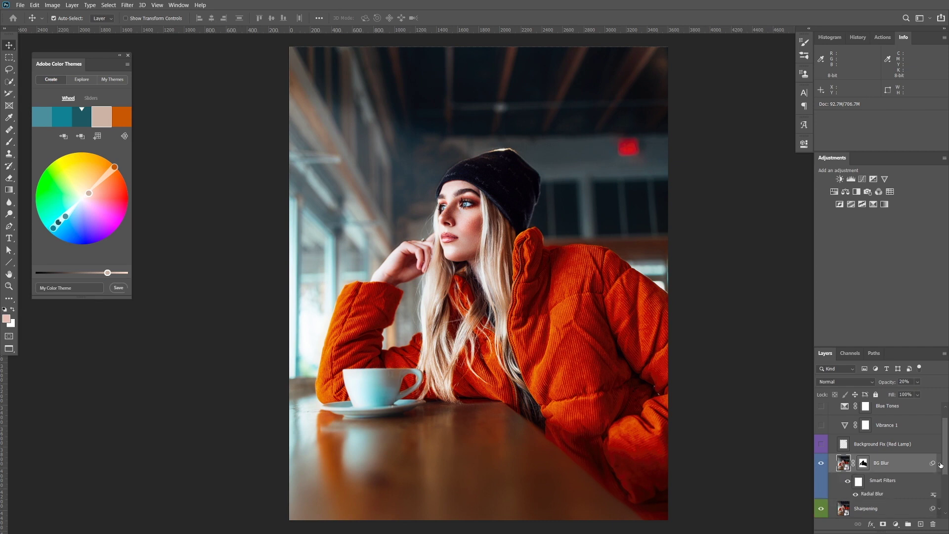
pyautogui.doubleClick(872, 494)
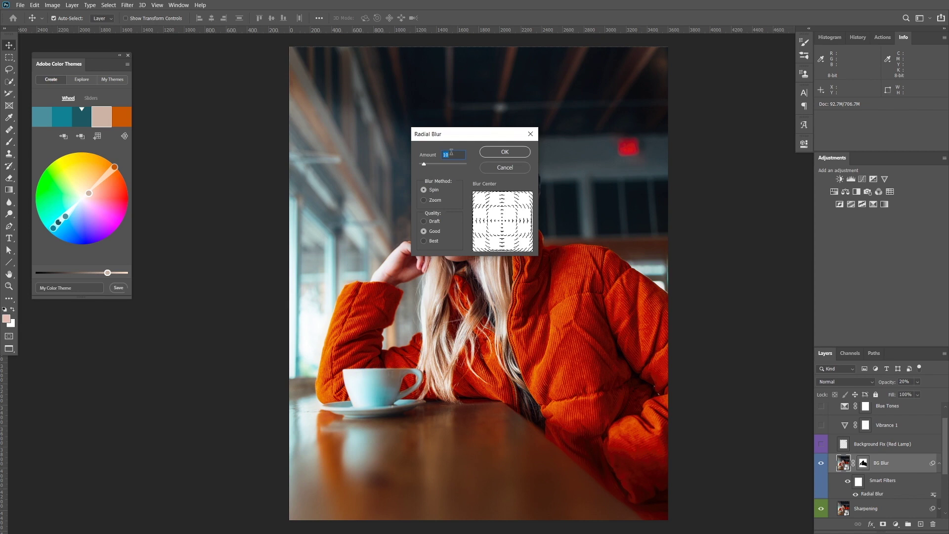
pyautogui.press('Return')
pyautogui.moveTo(892, 383); pyautogui.dragTo(912, 382)
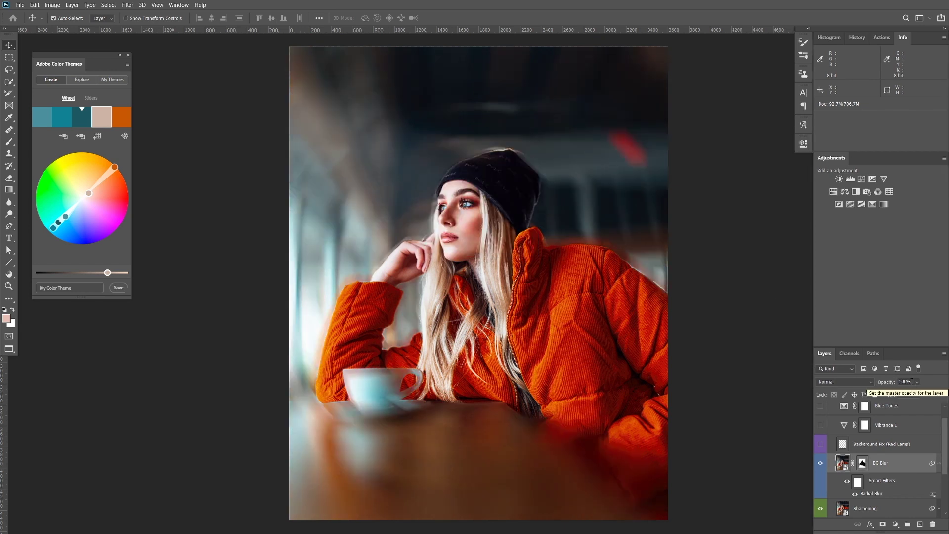
pyautogui.click(909, 382)
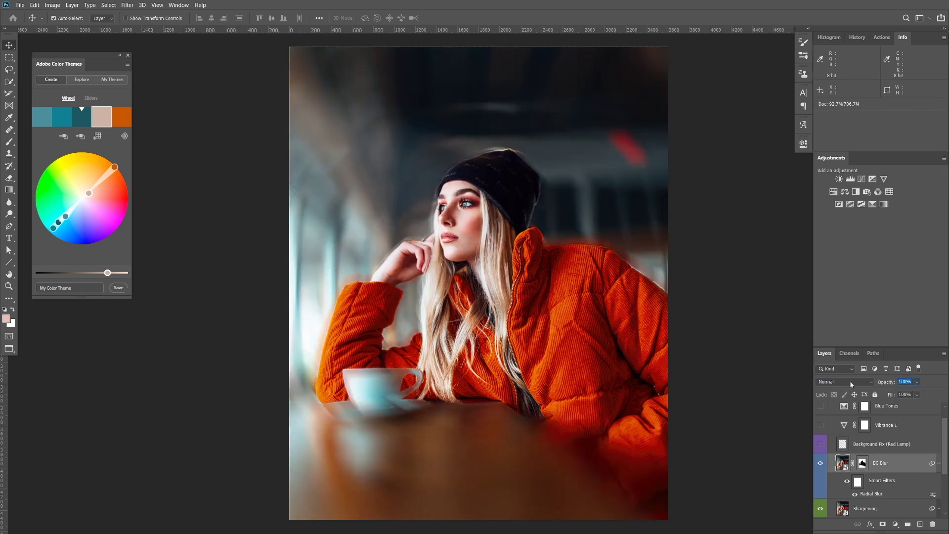
pyautogui.write('20')
pyautogui.press('Return')
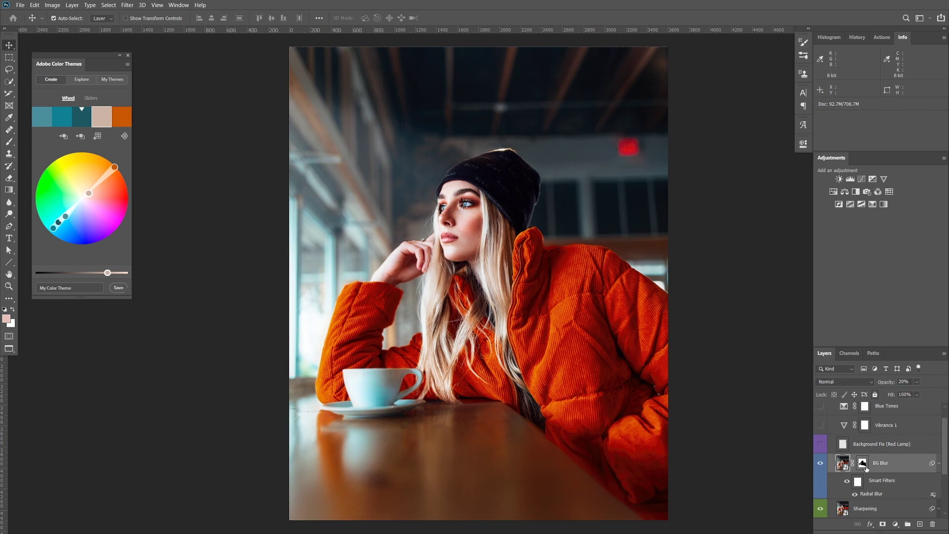
pyautogui.click(840, 444)
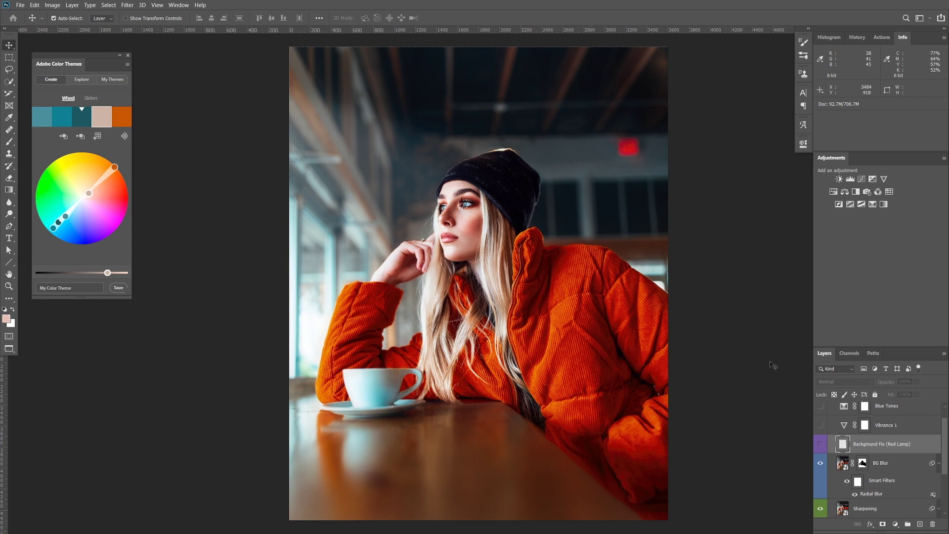
# Turn on the Background Fix (Red Lamp) layer and enable Vibrance 1 at +34
pyautogui.click(821, 444)
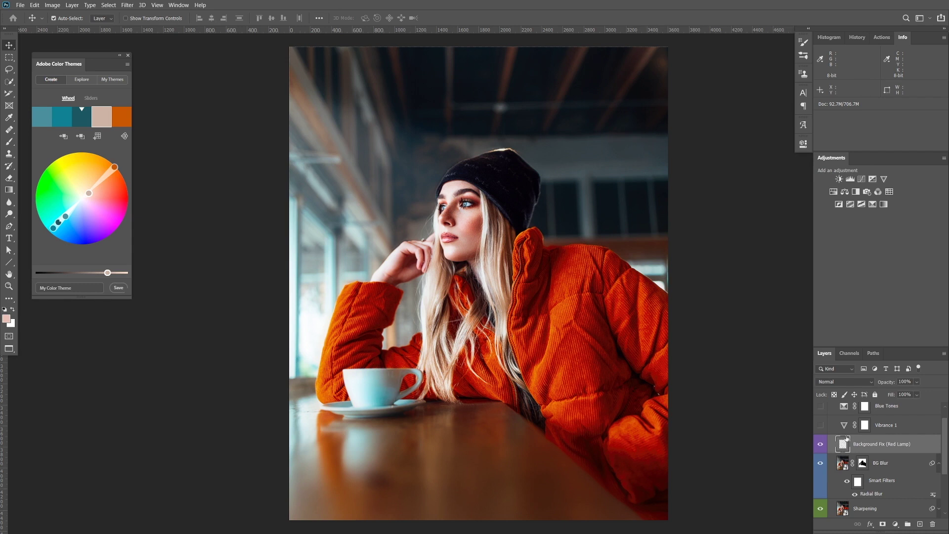
pyautogui.click(883, 429)
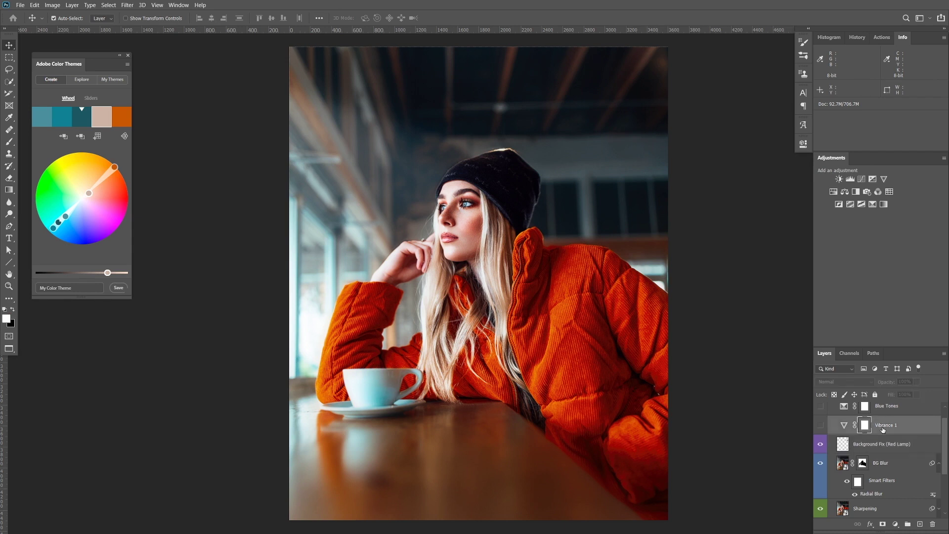
pyautogui.click(823, 425)
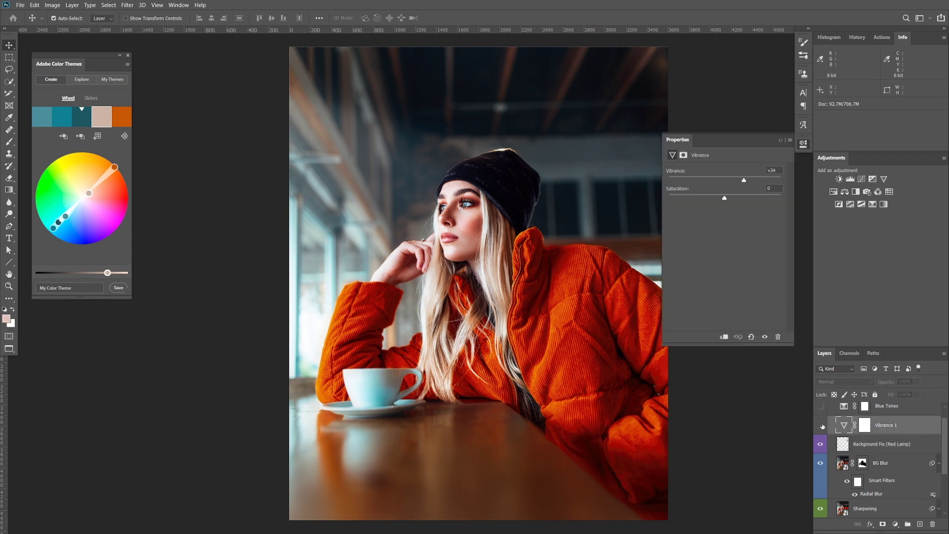
pyautogui.click(822, 425)
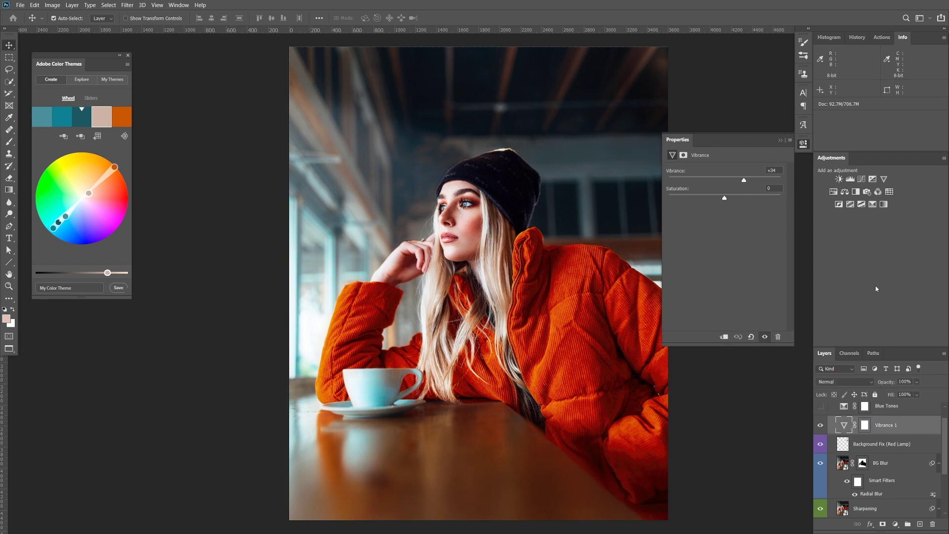
pyautogui.click(844, 408)
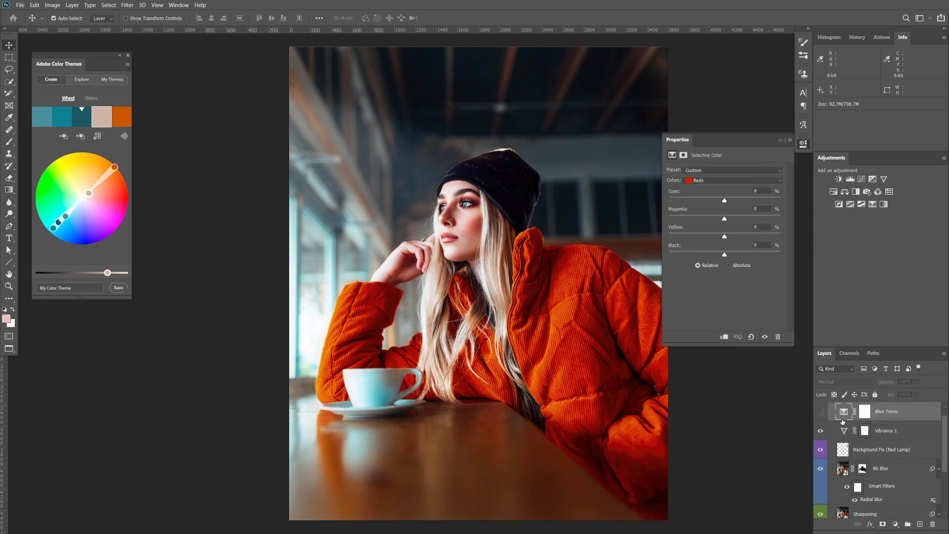
# Show the Blue Tones Cyans settings: Cyan +20, Magenta -6, Yellow -19
pyautogui.click(803, 144)
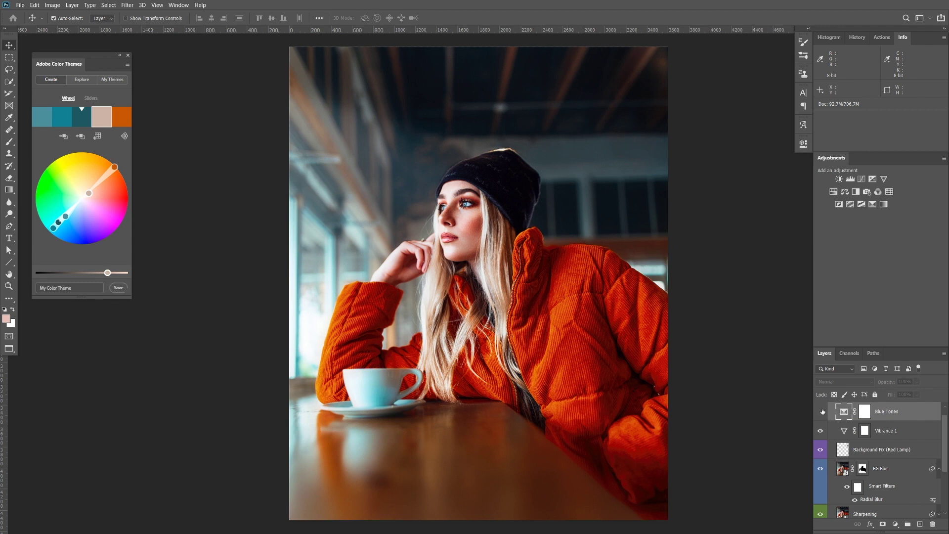
pyautogui.doubleClick(843, 411)
pyautogui.click(731, 180)
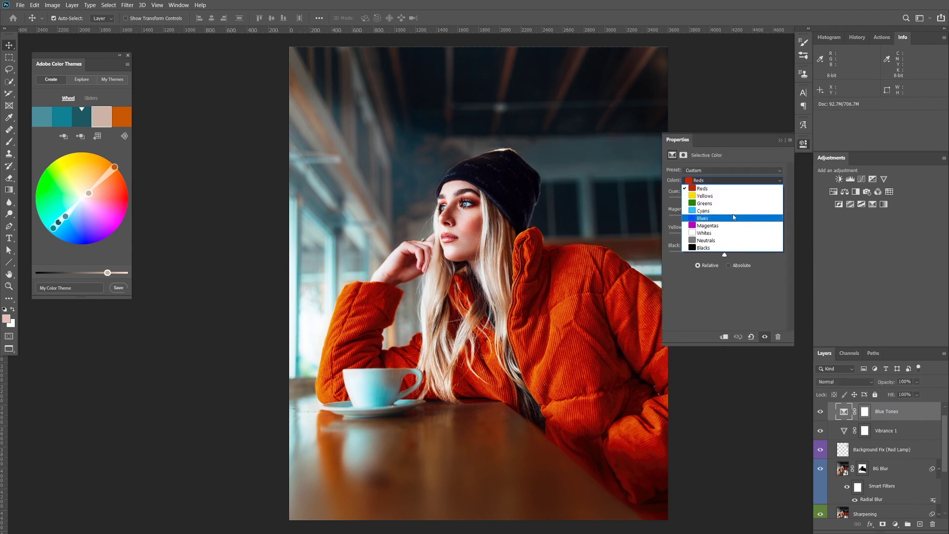
pyautogui.click(732, 211)
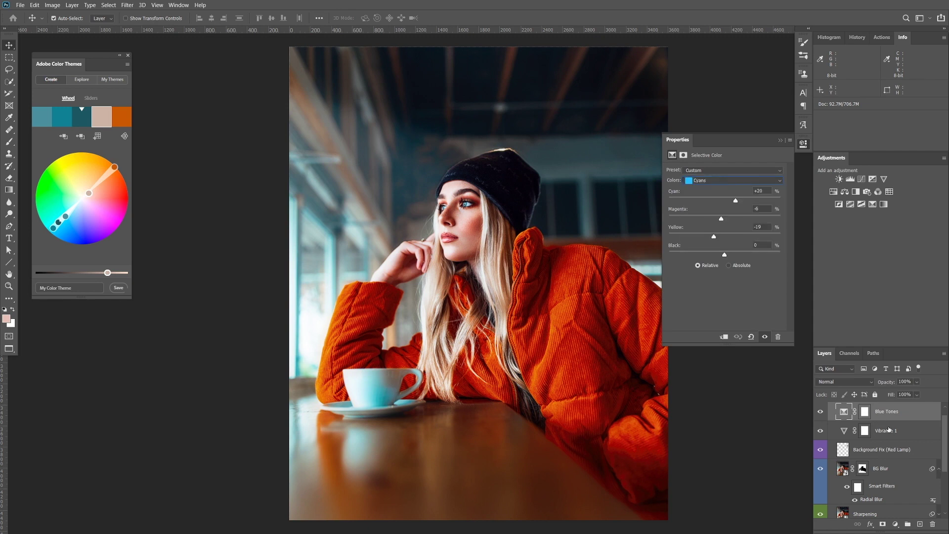
pyautogui.scroll(-1, 884, 450)
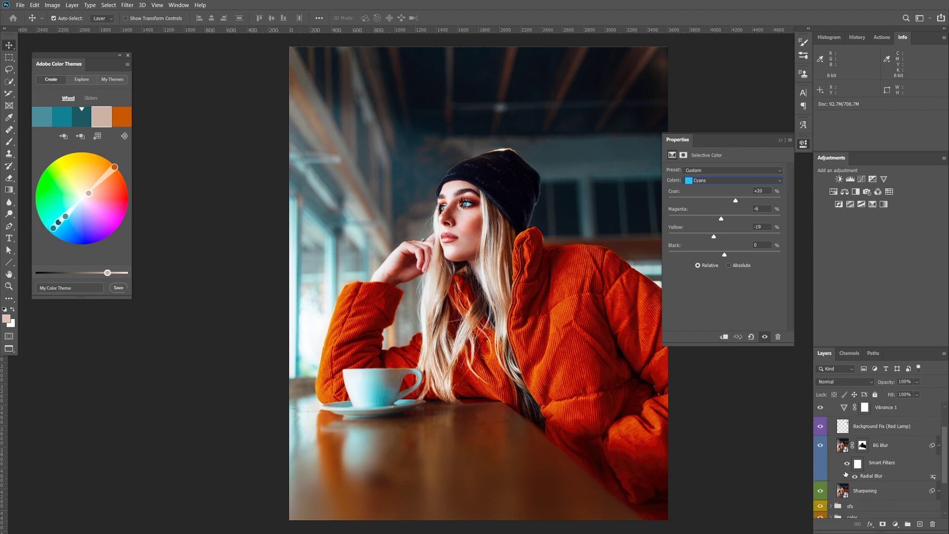
# Fold up the finish group, clear the layer selection, and dismiss the Properties panel
pyautogui.click(873, 485)
pyautogui.scroll(1, 872, 464)
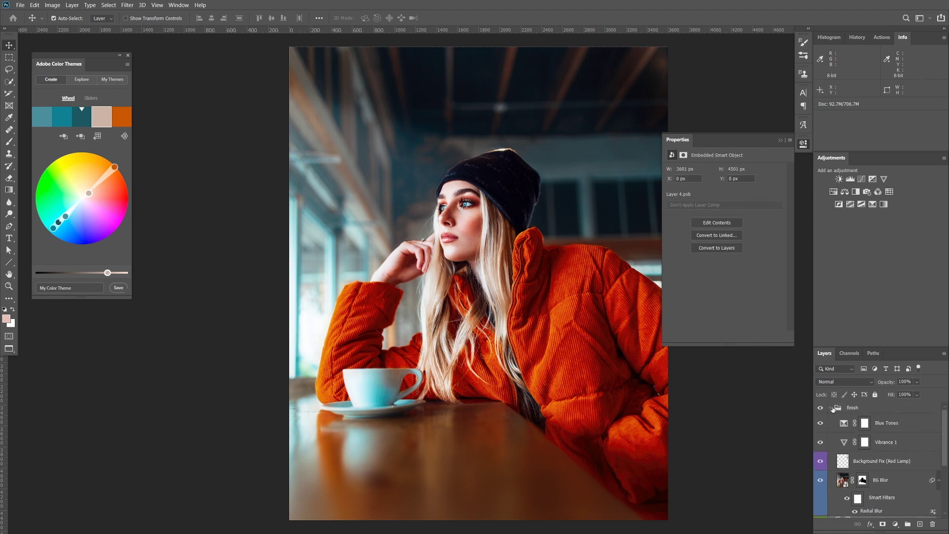
pyautogui.click(831, 407)
pyautogui.click(788, 464)
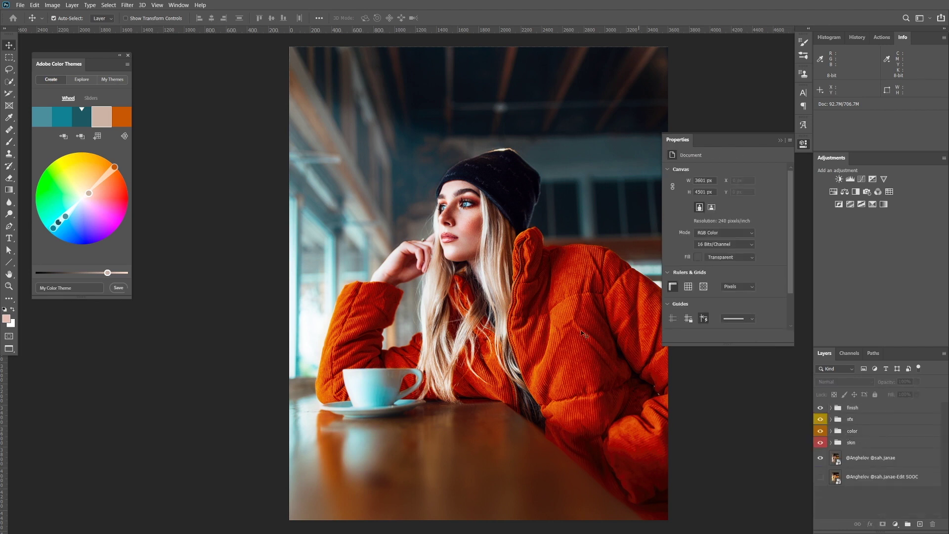
pyautogui.click(799, 145)
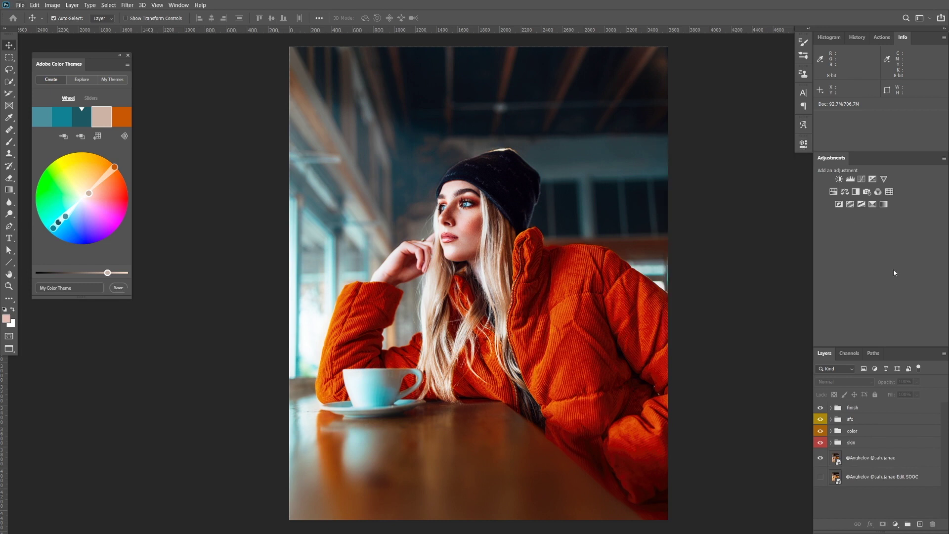